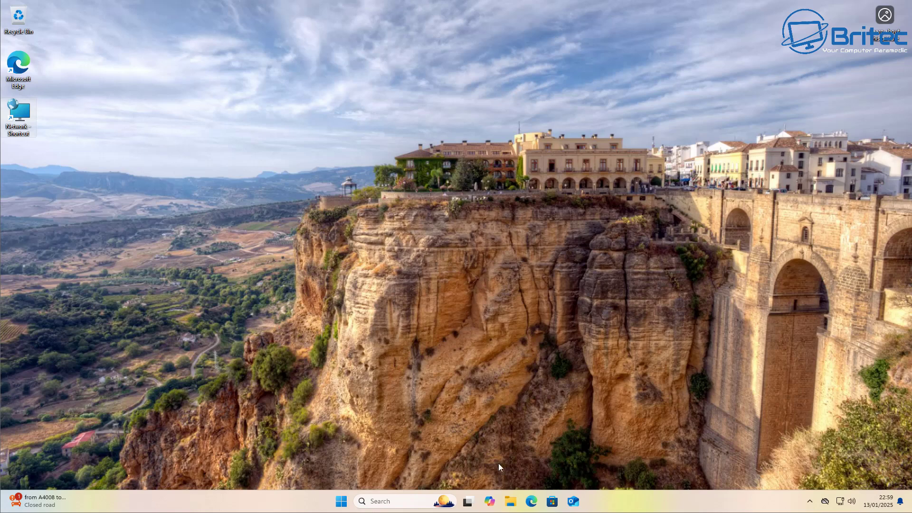
Step: Check the drives under This PC and the computers listed under Network in File Explorer, and close it
left_click(510, 501)
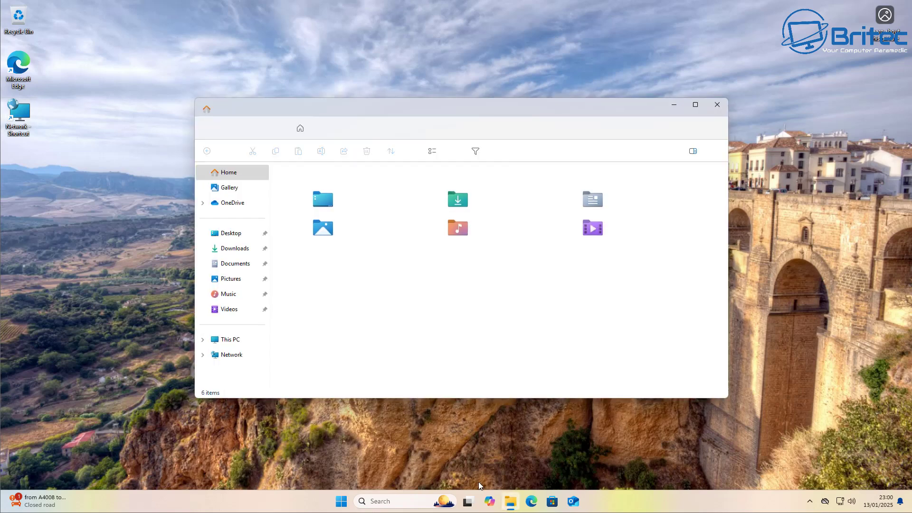
left_click(231, 341)
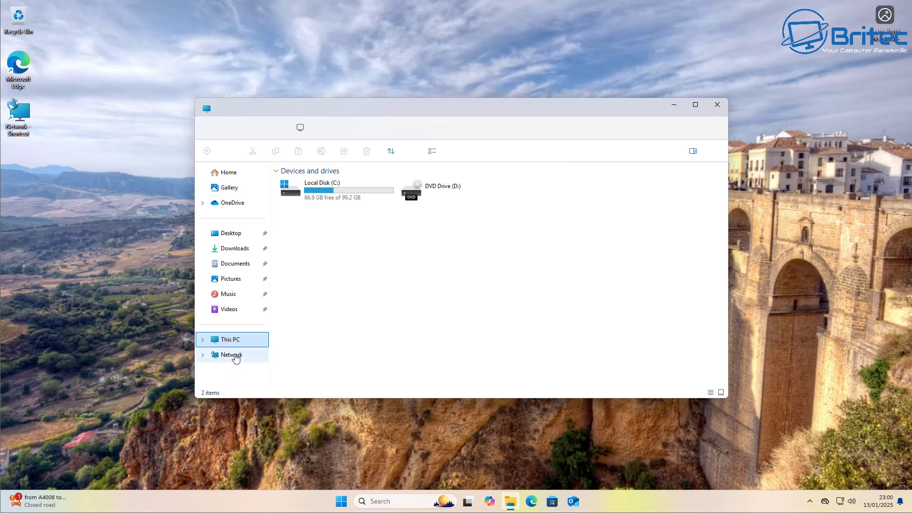
left_click(233, 355)
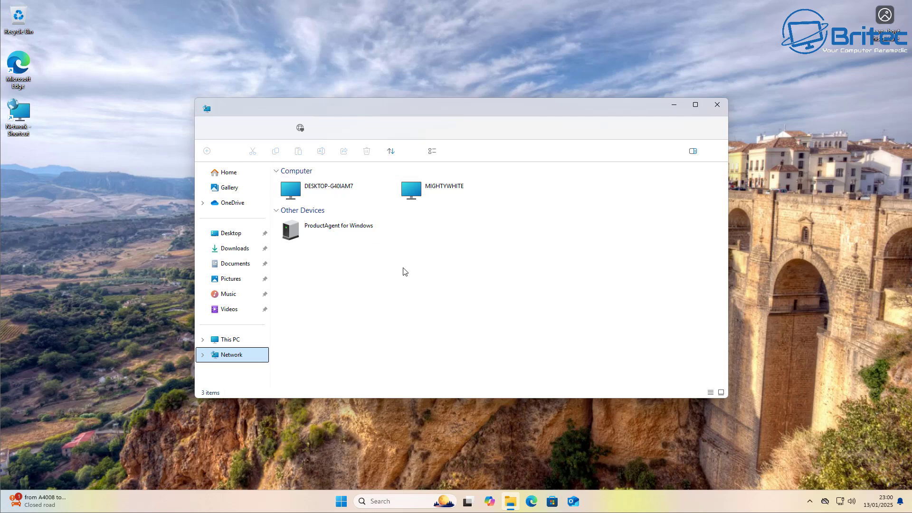
left_click(717, 106)
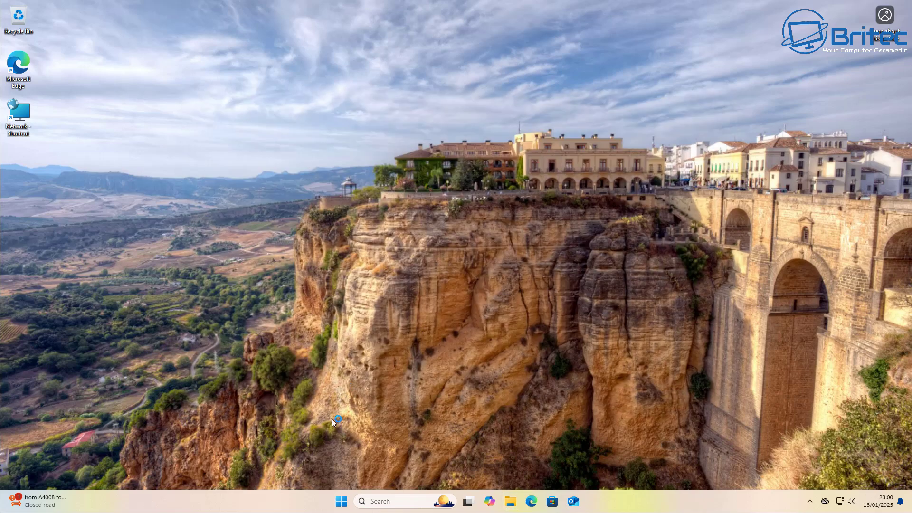
Step: Open Microsoft Edge to check that the browser starts, and close it again
left_click(531, 501)
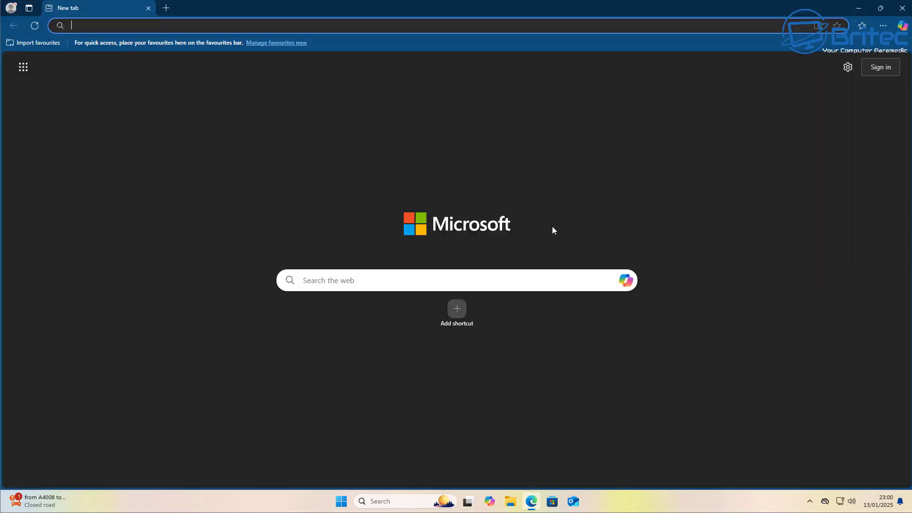
left_click(901, 12)
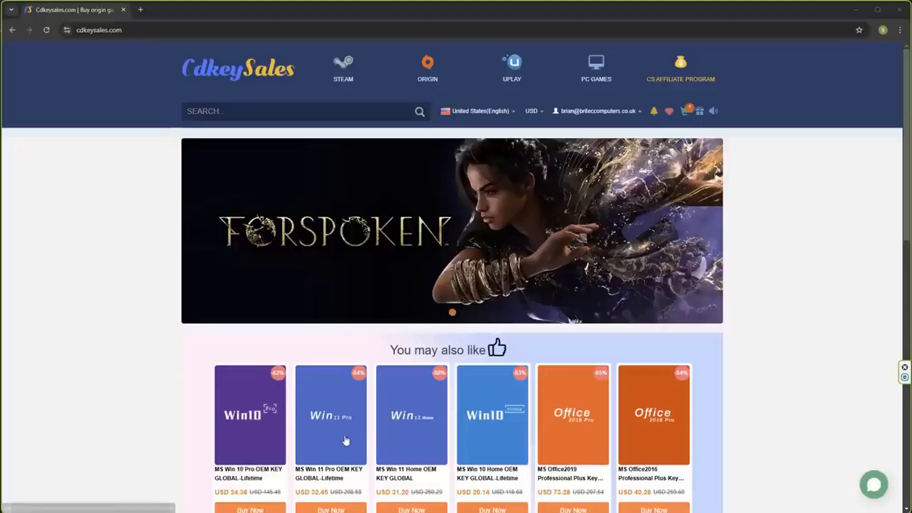
Step: Start the purchase of the MS Win 11 Pro OEM KEY GLOBAL-Lifetime product on the Cdkeysales site
left_click(346, 441)
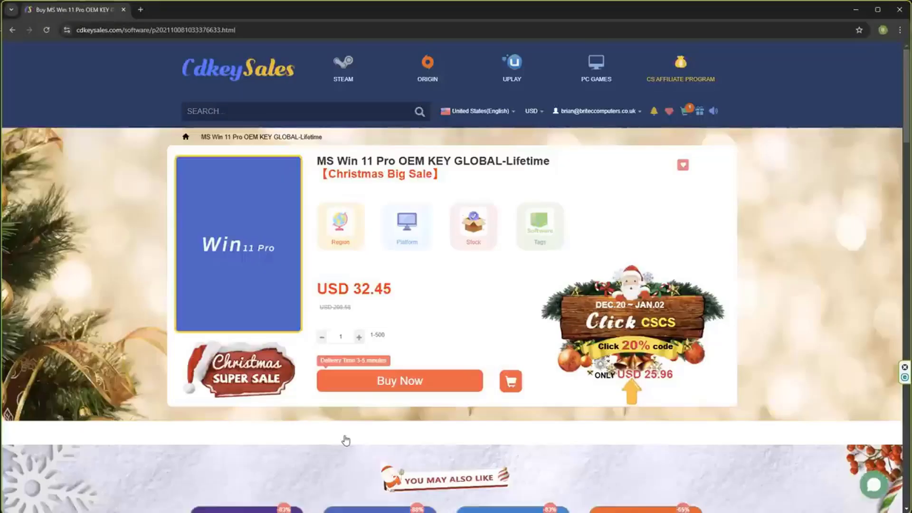
left_click(370, 386)
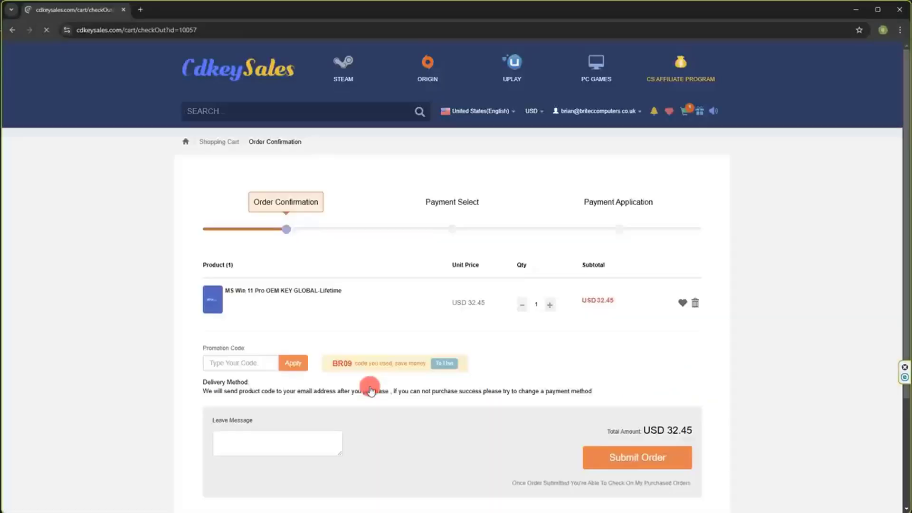
Step: Apply the promotion code BR09 to the Win 11 Pro key order and submit the order
left_click(252, 364)
type("BR")
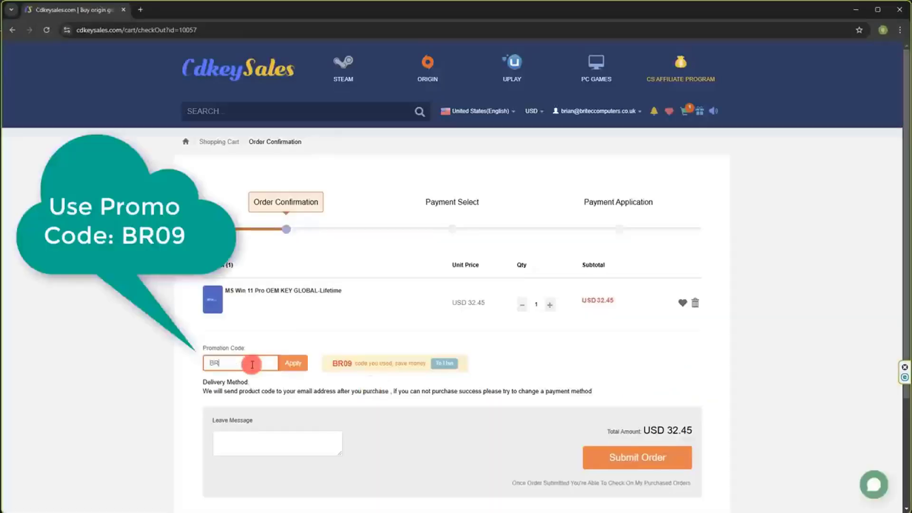
type("09")
left_click(295, 369)
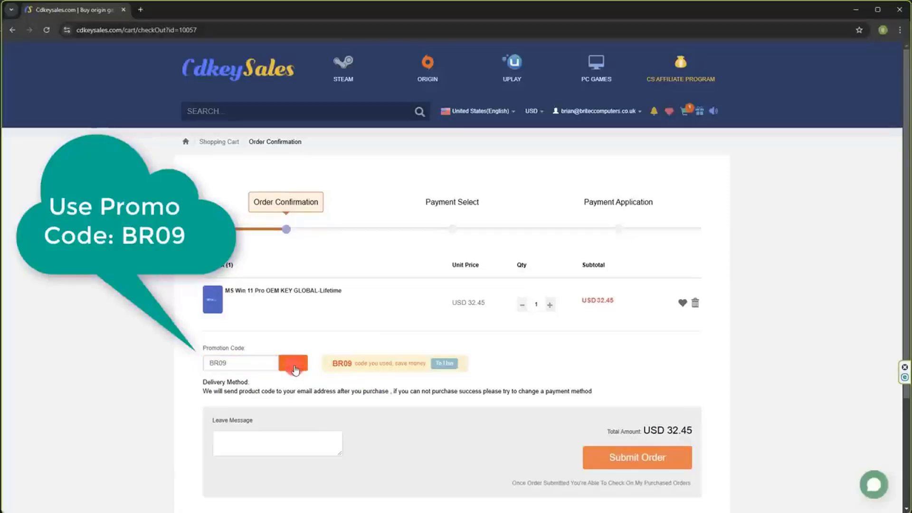
left_click(294, 370)
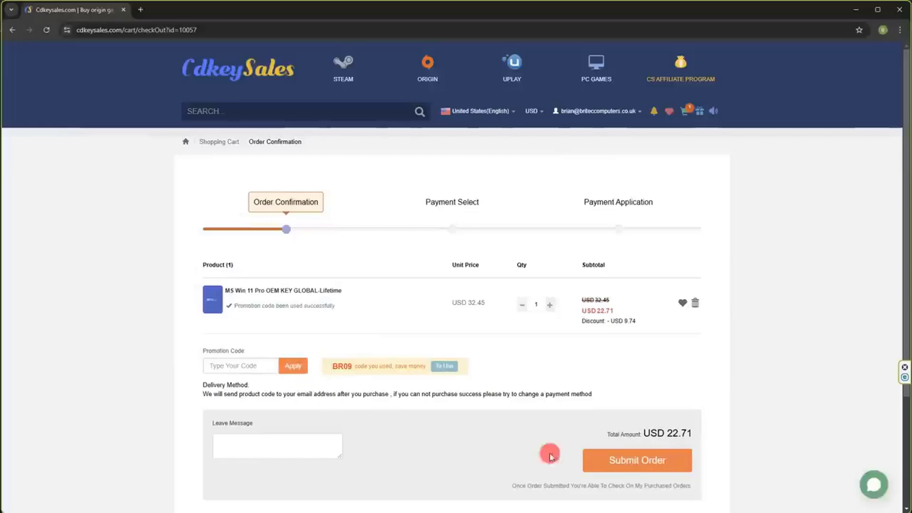
left_click(623, 465)
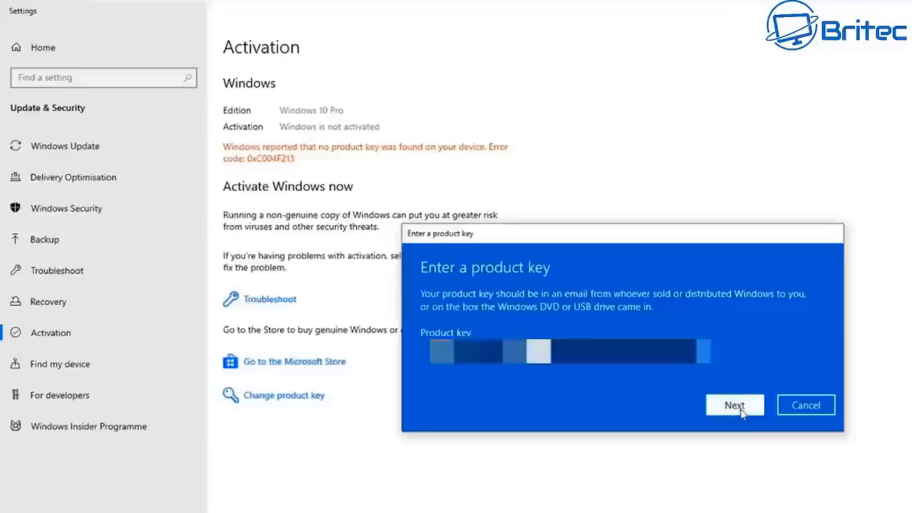
Step: Submit the product key in the Windows activation settings and activate Windows
left_click(740, 410)
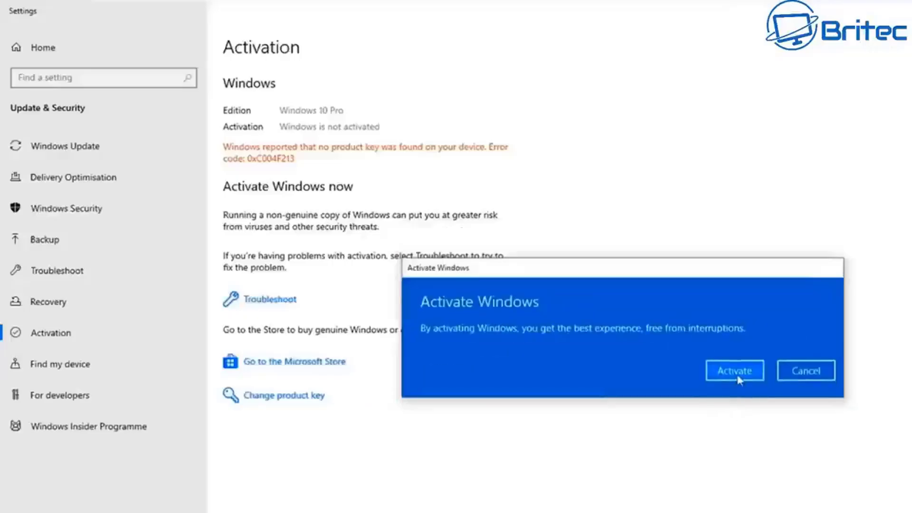
left_click(736, 371)
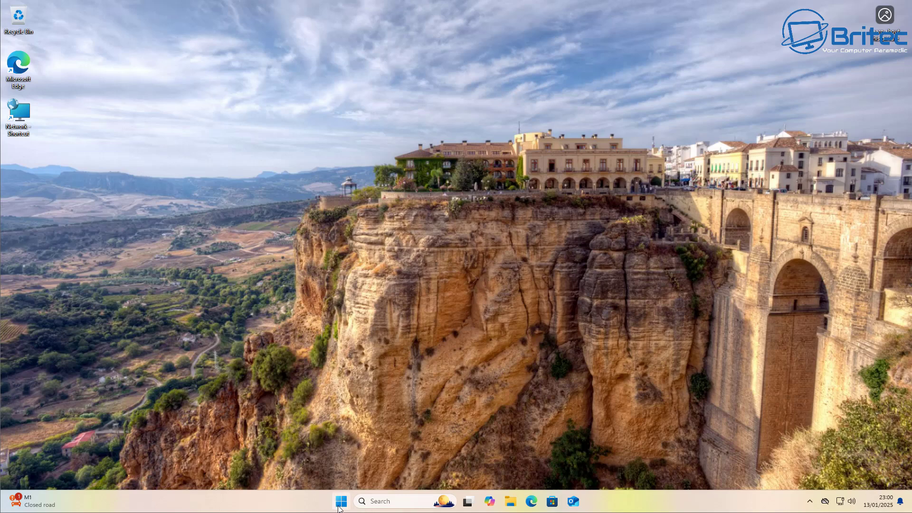
Step: Open the network adapter settings from the Network and Sharing Centre in Control Panel
left_click(340, 503)
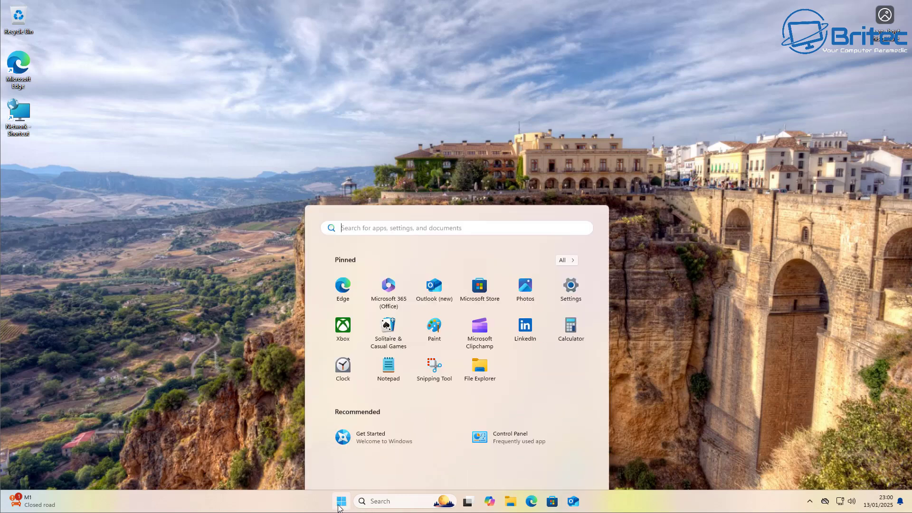
type("con")
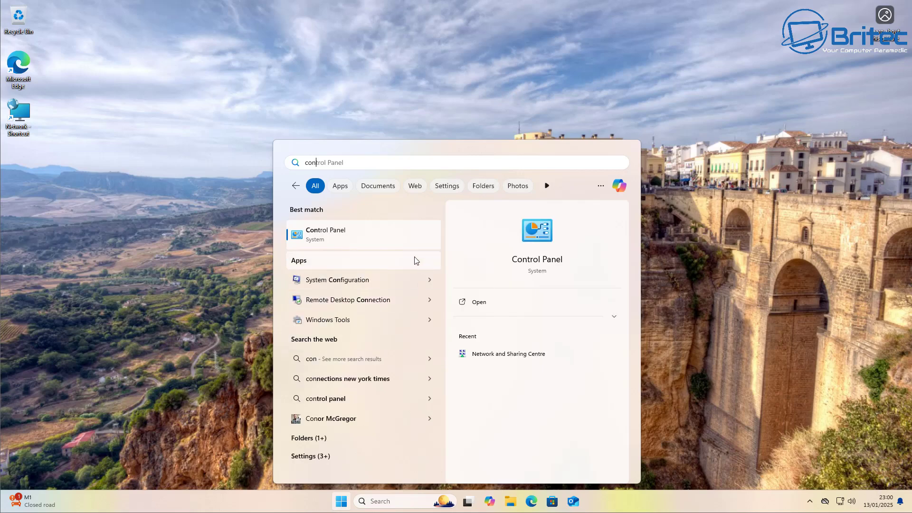
left_click(383, 232)
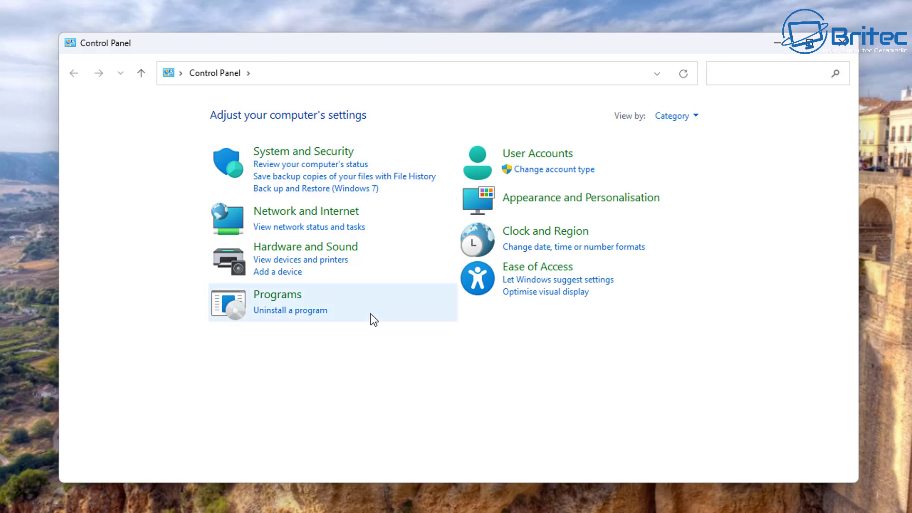
left_click(297, 215)
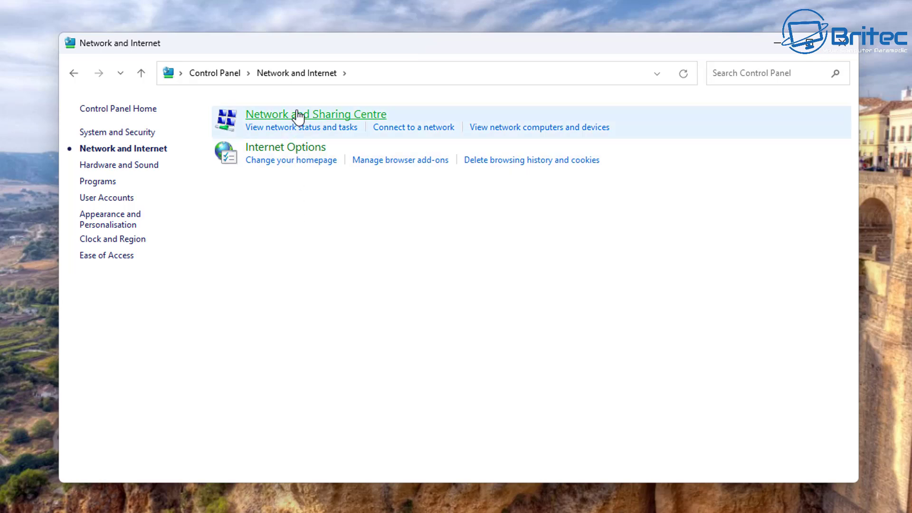
left_click(297, 118)
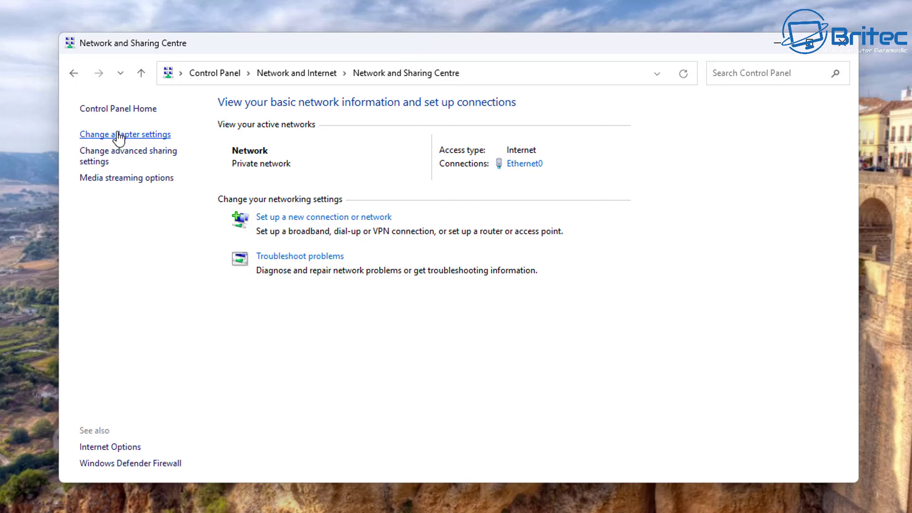
left_click(101, 136)
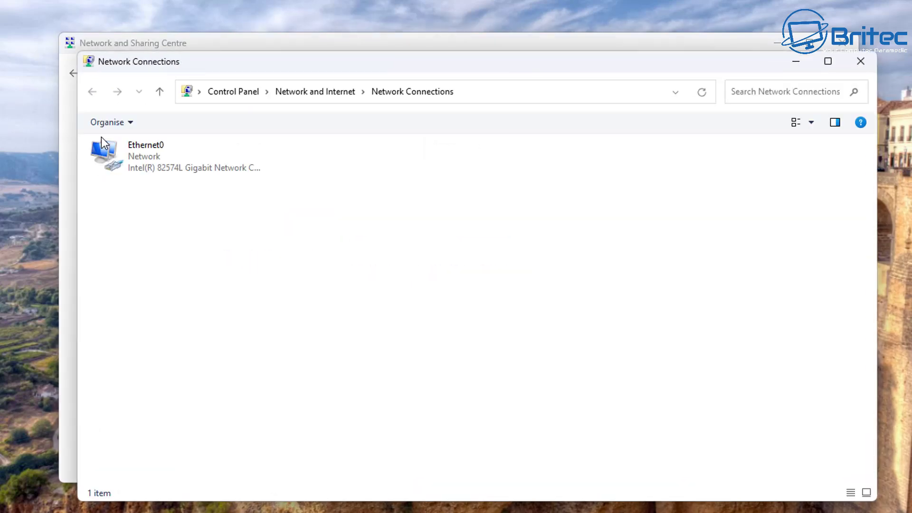
left_click_drag(257, 67, 238, 44)
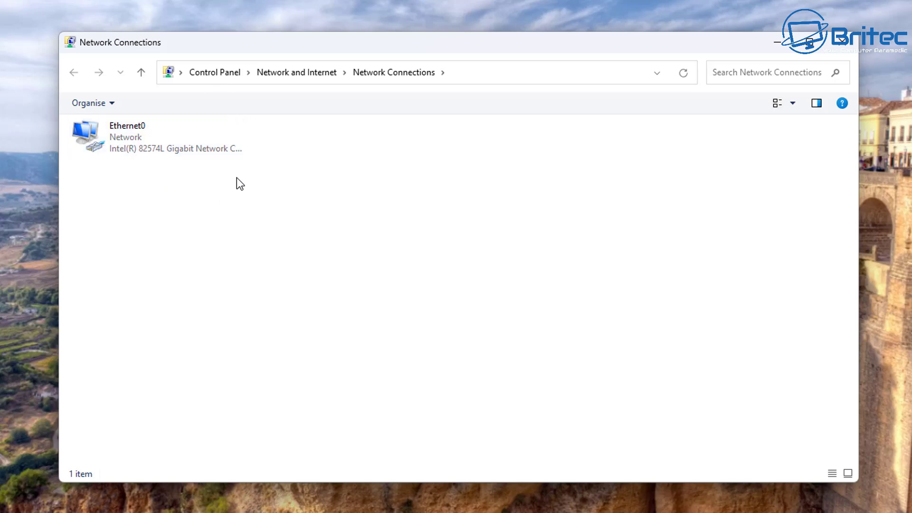
Step: Open the properties of the Ethernet0 connection from its status window
double_click(163, 142)
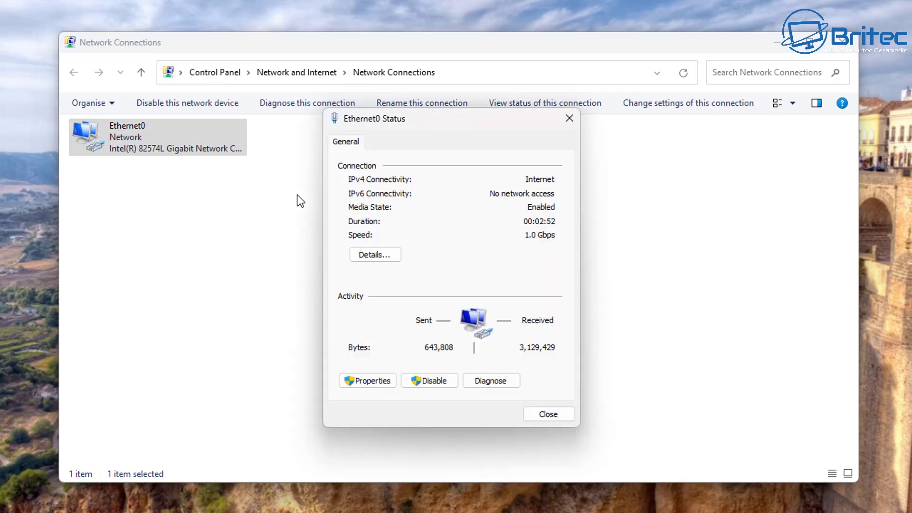
left_click_drag(455, 123, 444, 139)
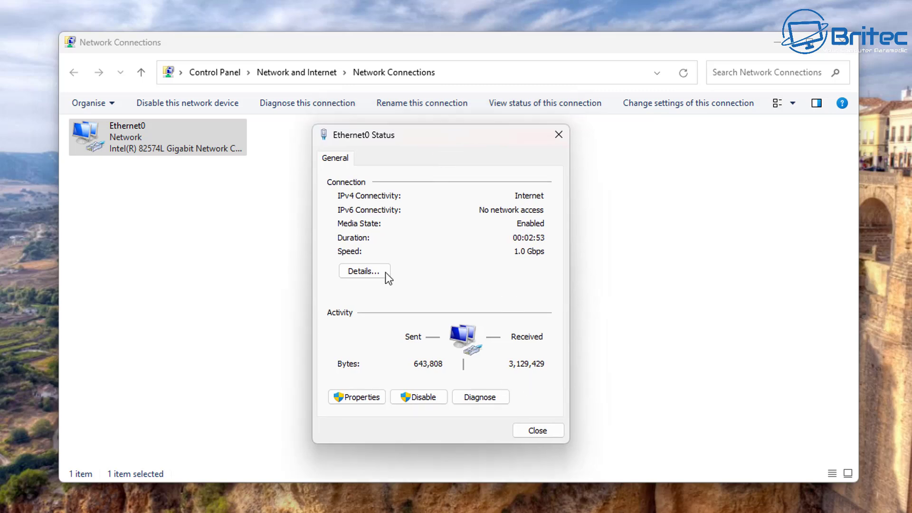
left_click(360, 397)
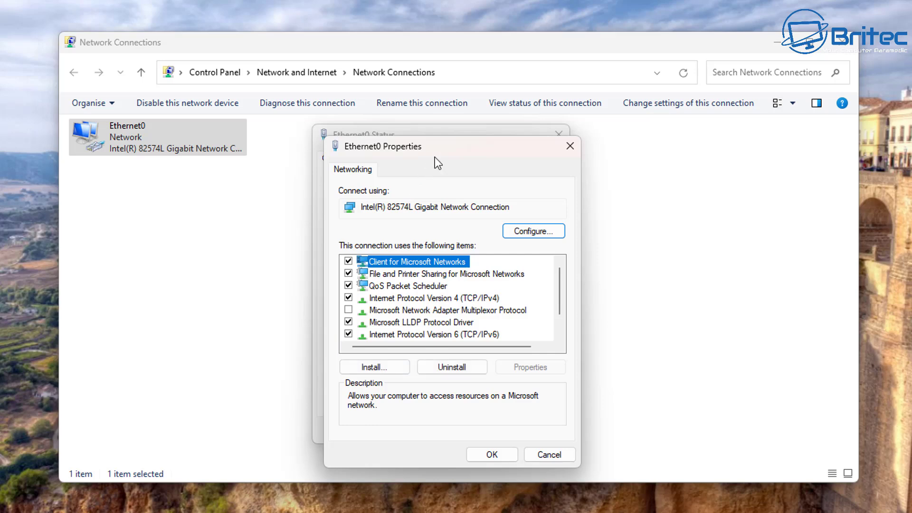
left_click_drag(424, 152, 428, 139)
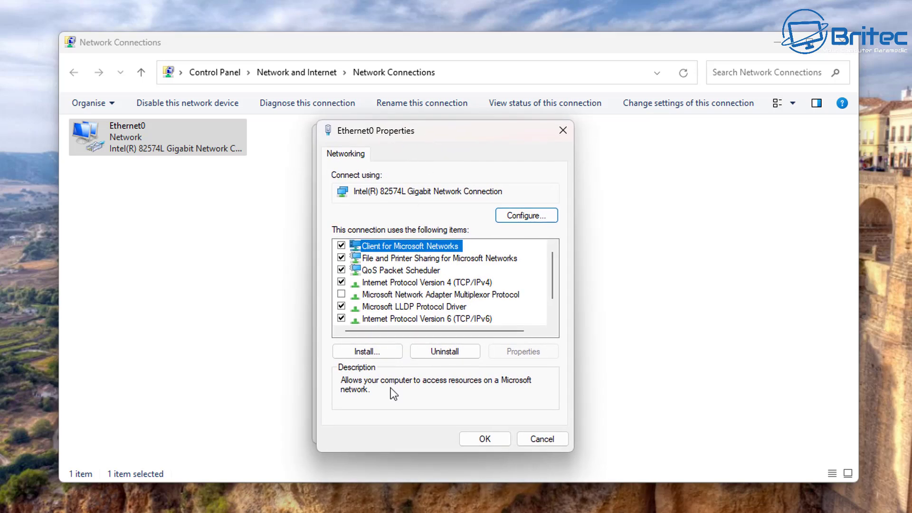
Step: Open the Internet Protocol Version 4 (TCP/IPv4) properties of the Ethernet0 connection
left_click(403, 284)
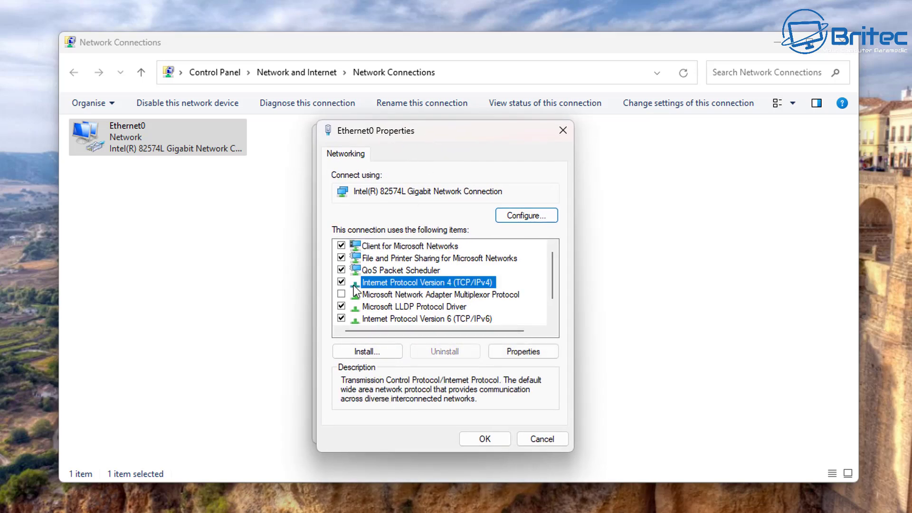
left_click(426, 318)
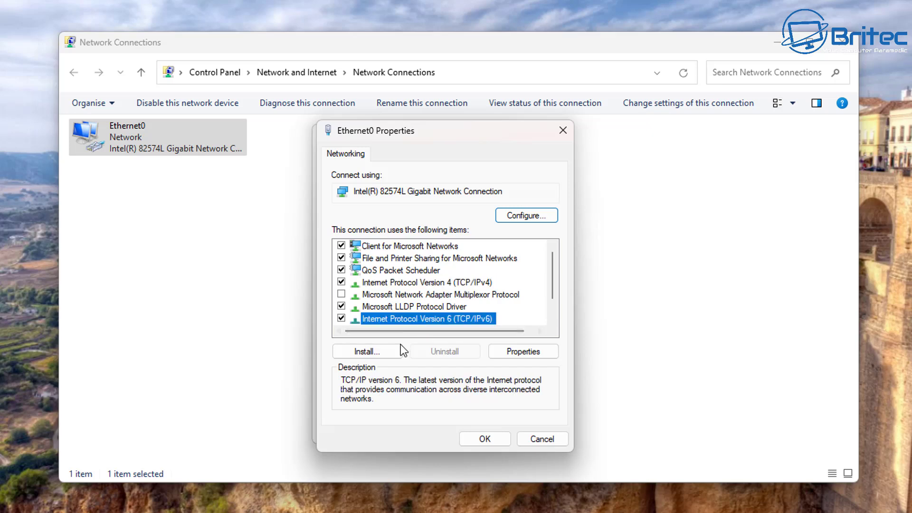
left_click(409, 284)
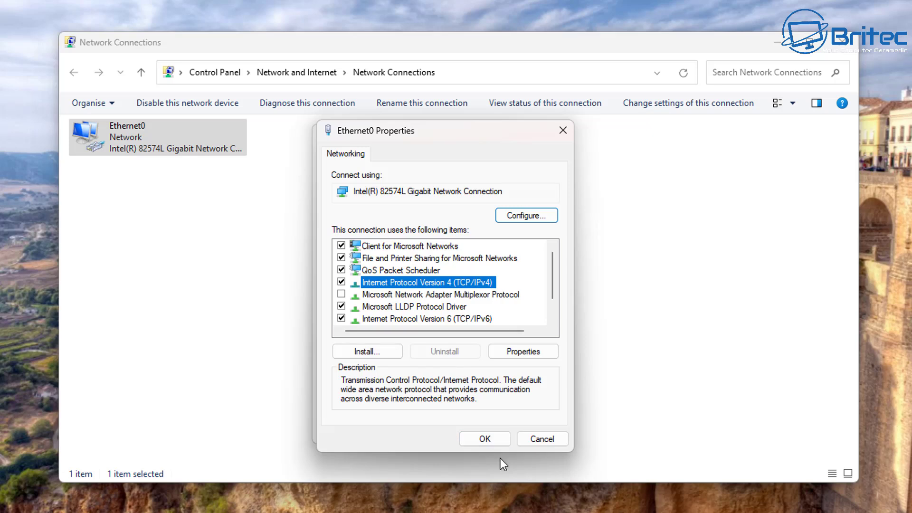
left_click(528, 355)
left_click_drag(510, 183, 480, 134)
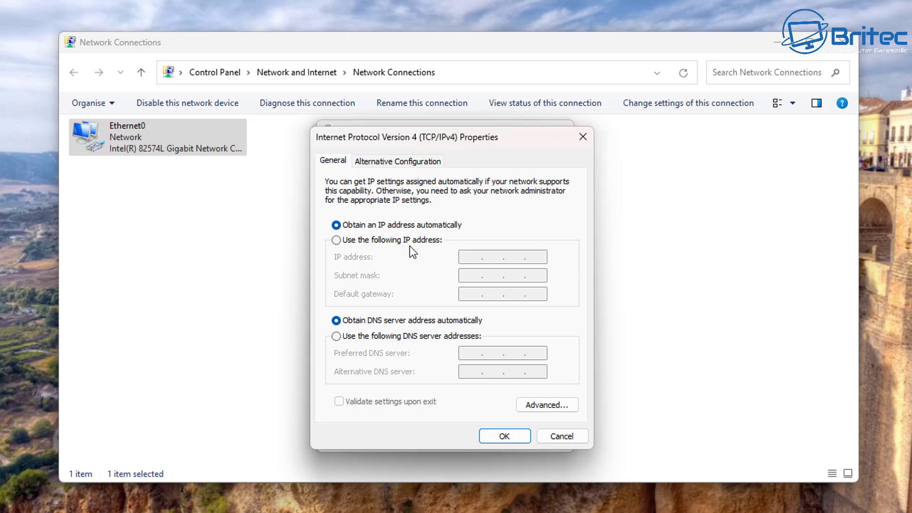
Step: Set manual IPv4 DNS servers with preferred 1.0.0.0 and alternative 2.0.0.0, then confirm and close the Ethernet0 dialogs
left_click(338, 340)
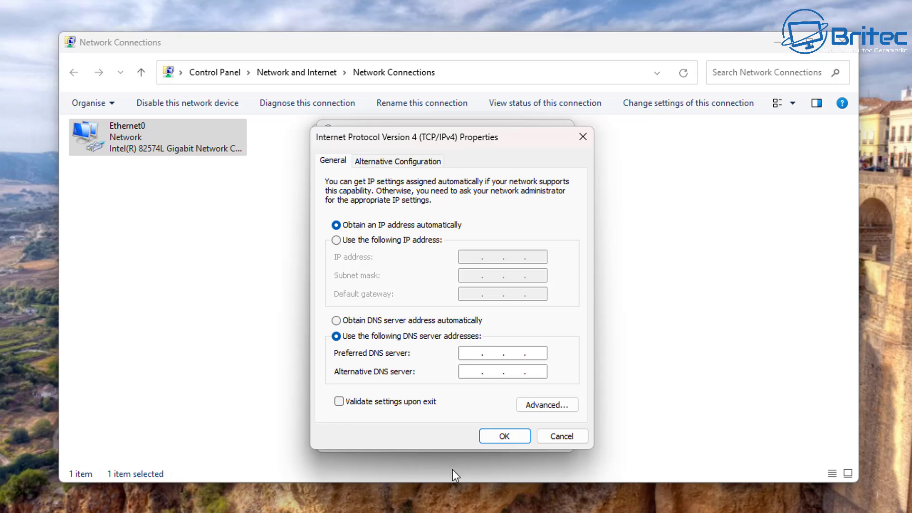
type("1.0.0.0")
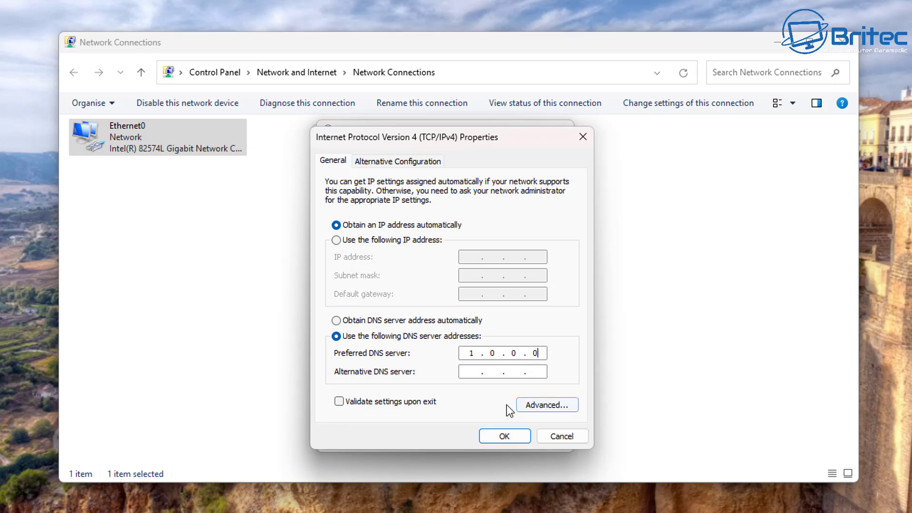
left_click(471, 371)
type("2")
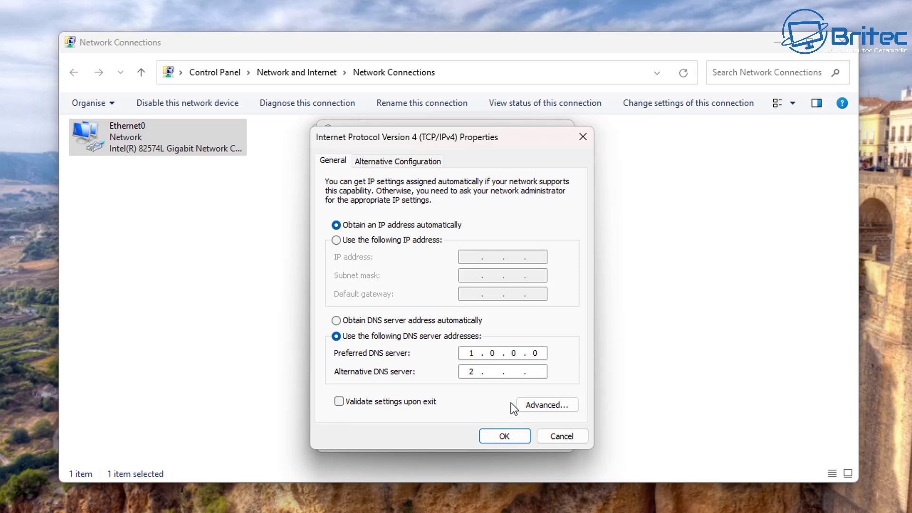
type(".0.0.0")
left_click(508, 435)
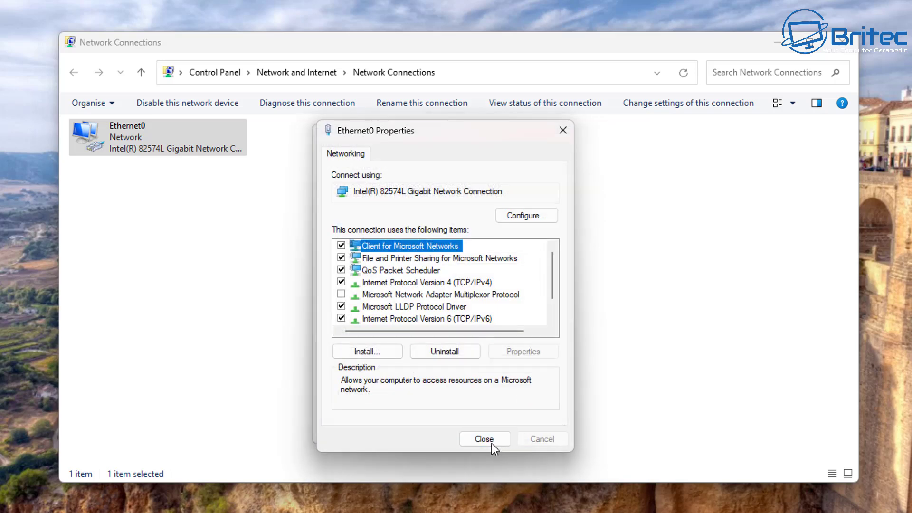
left_click(492, 441)
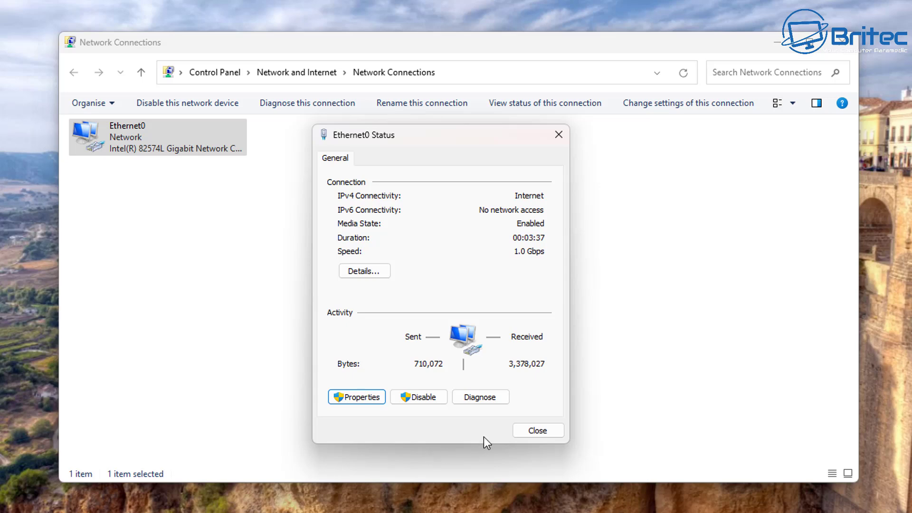
left_click(534, 435)
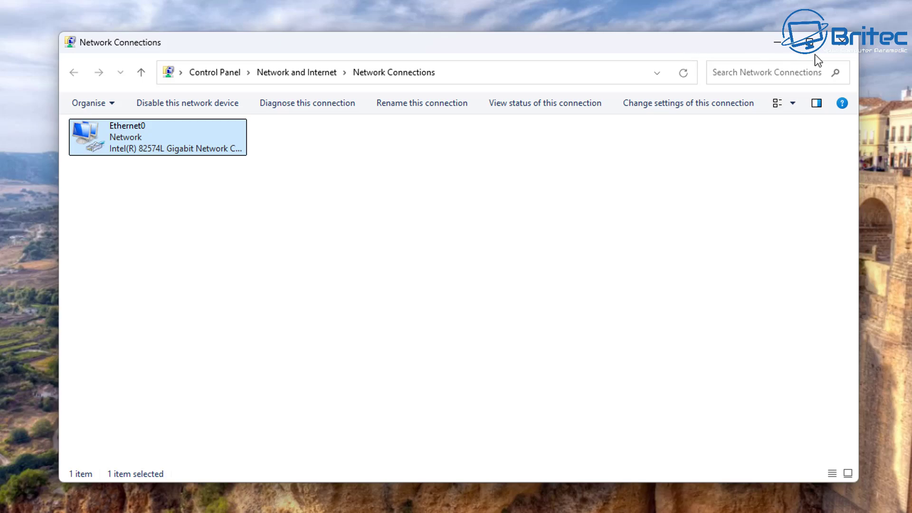
Step: Close Network Connections, test web access by searching for "bbc" in Microsoft Edge, and close the browser
left_click(850, 42)
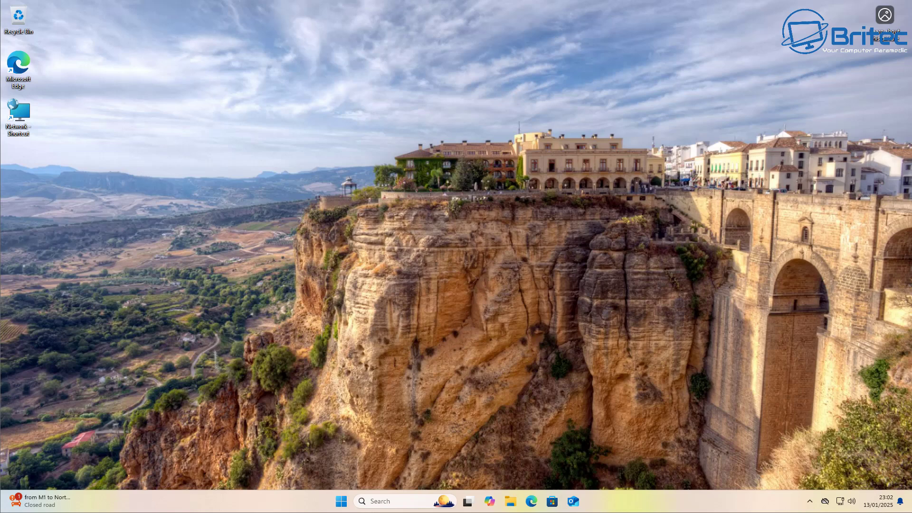
left_click(528, 501)
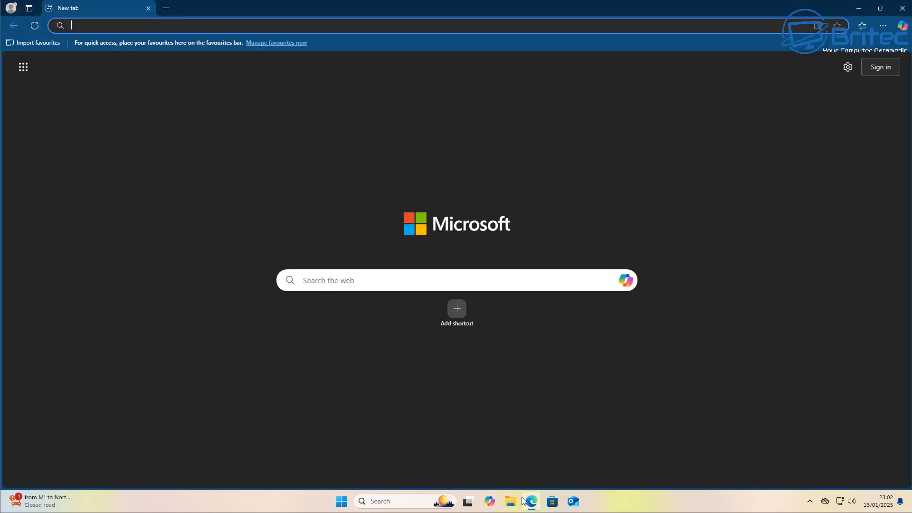
type("bbc")
key("Return")
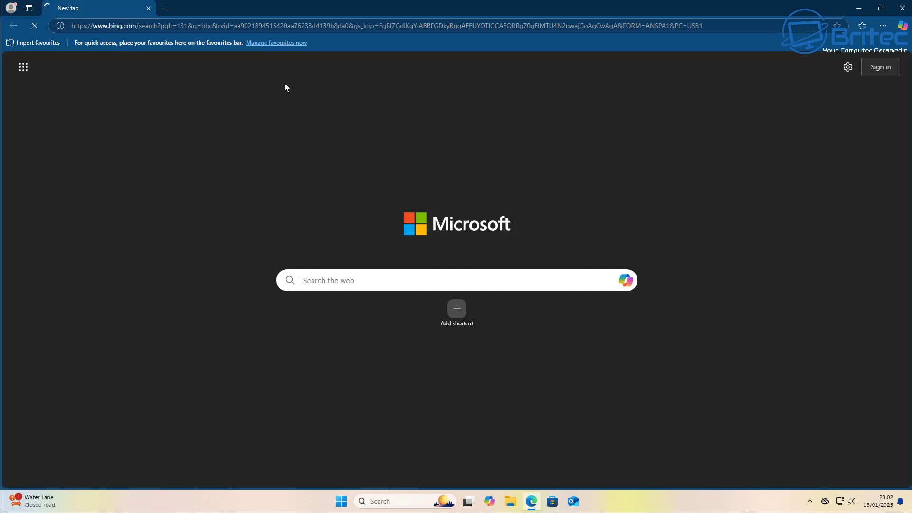
left_click(840, 504)
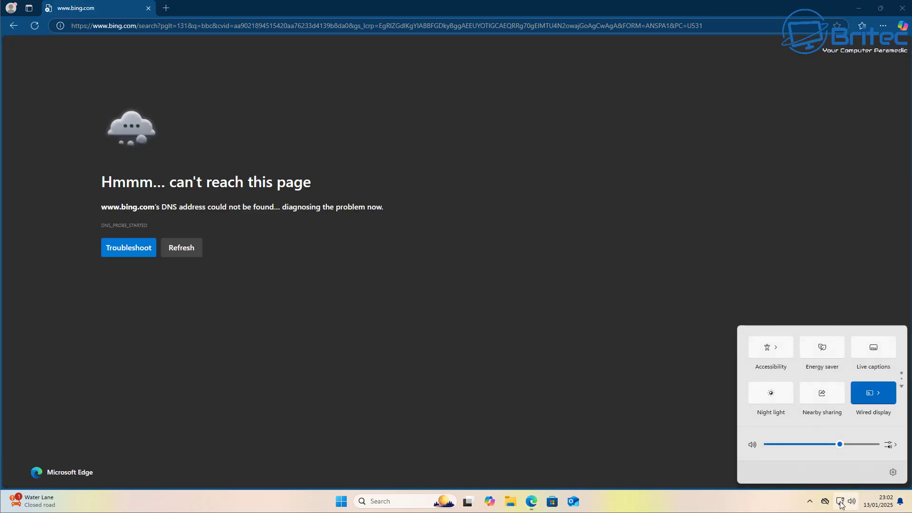
left_click(127, 307)
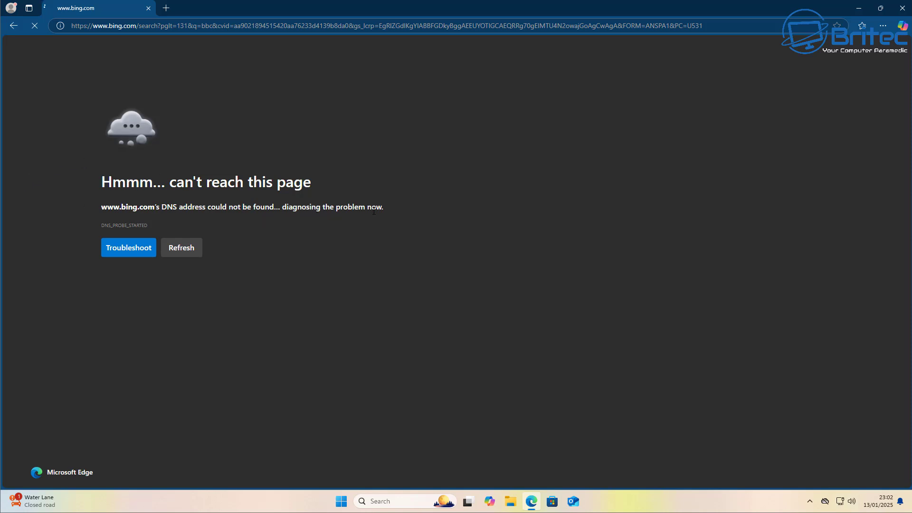
left_click(902, 8)
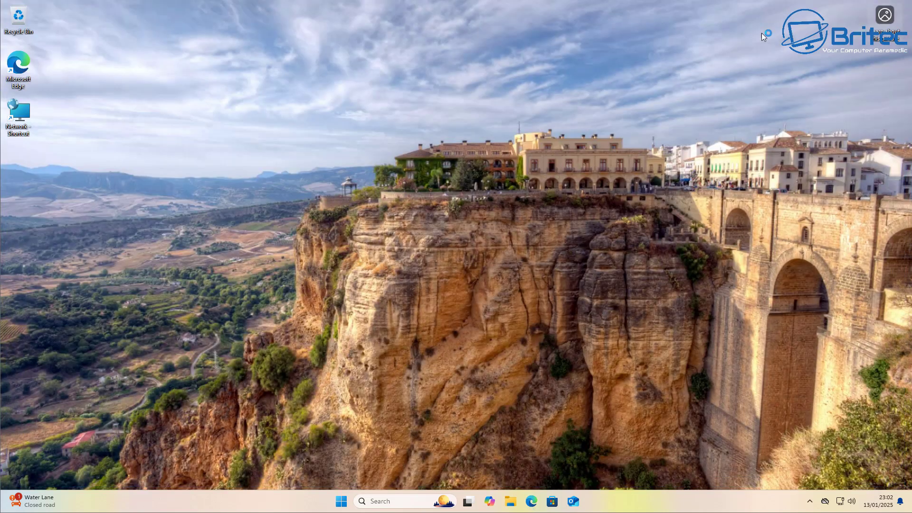
Step: Browse the Network location in File Explorer to check for reachable computers and devices, then close the window
left_click(338, 502)
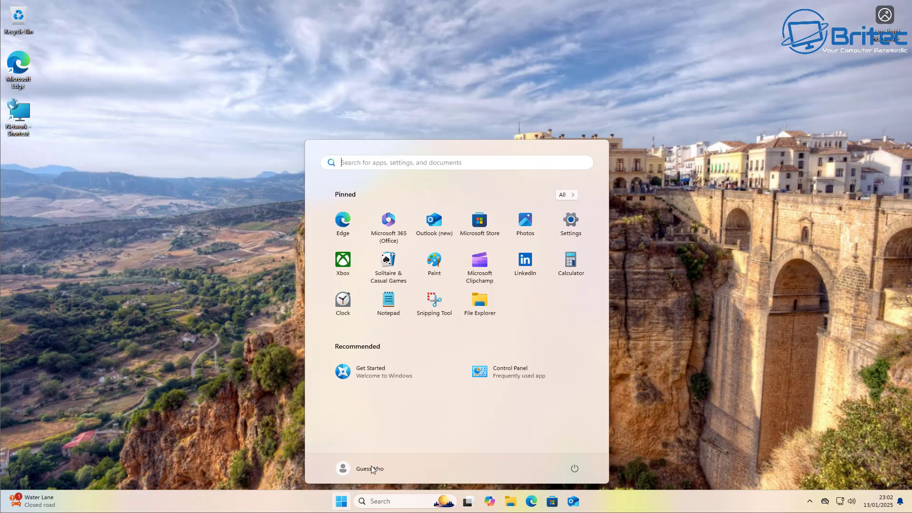
left_click(509, 505)
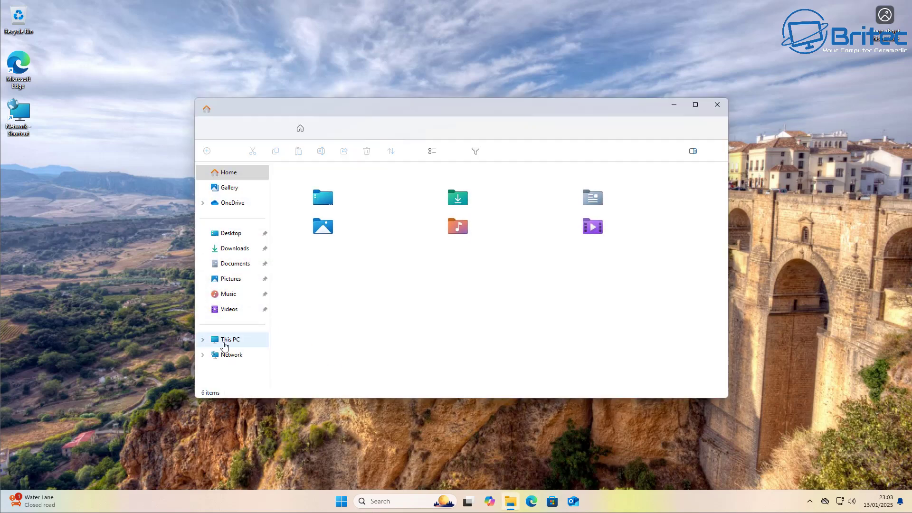
left_click(235, 355)
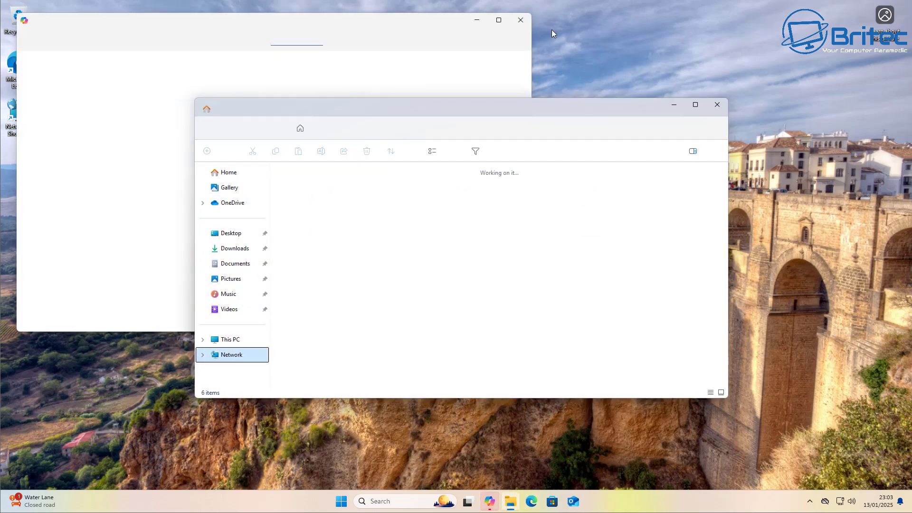
left_click(522, 23)
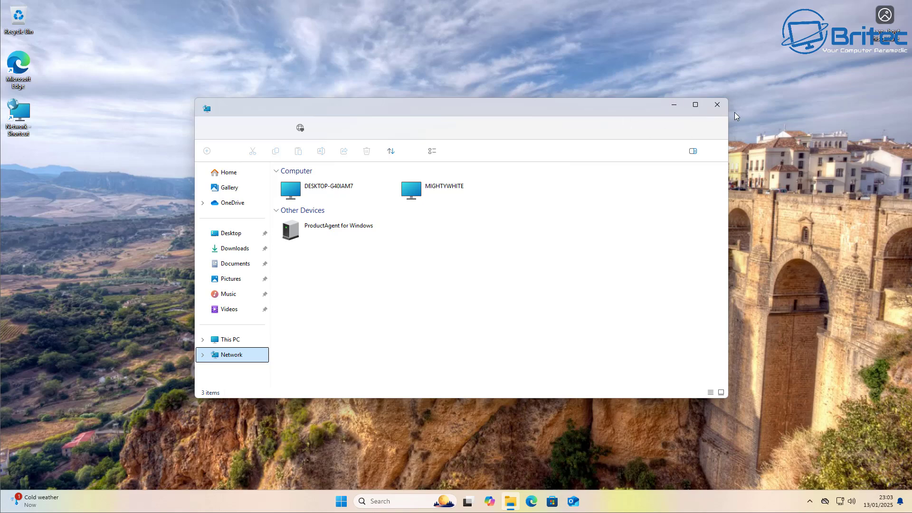
left_click(717, 104)
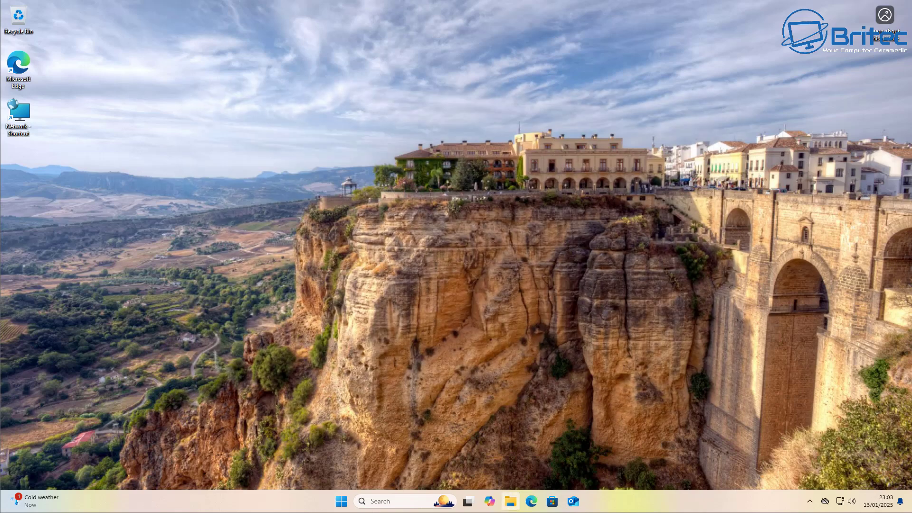
Step: Open the network adapter settings through Control Panel's Network and Internet section and the Network and Sharing Centre
left_click(343, 504)
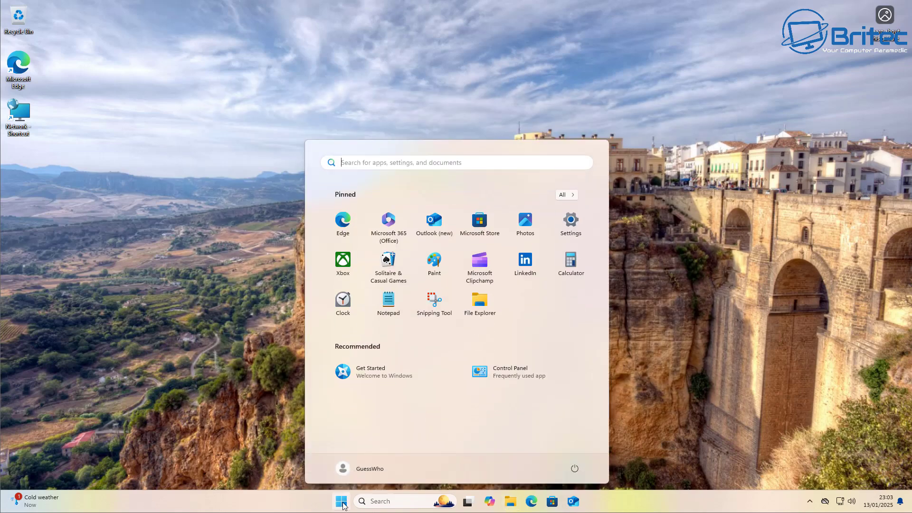
type("c")
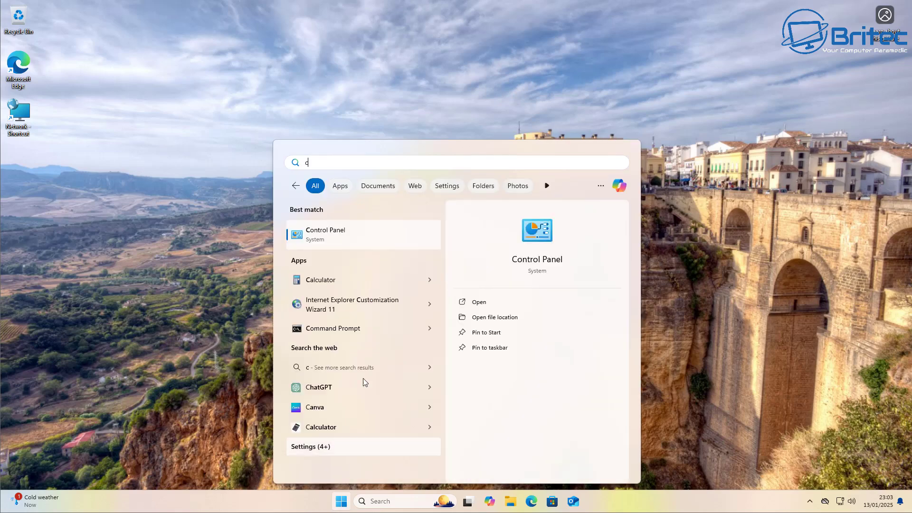
left_click(346, 234)
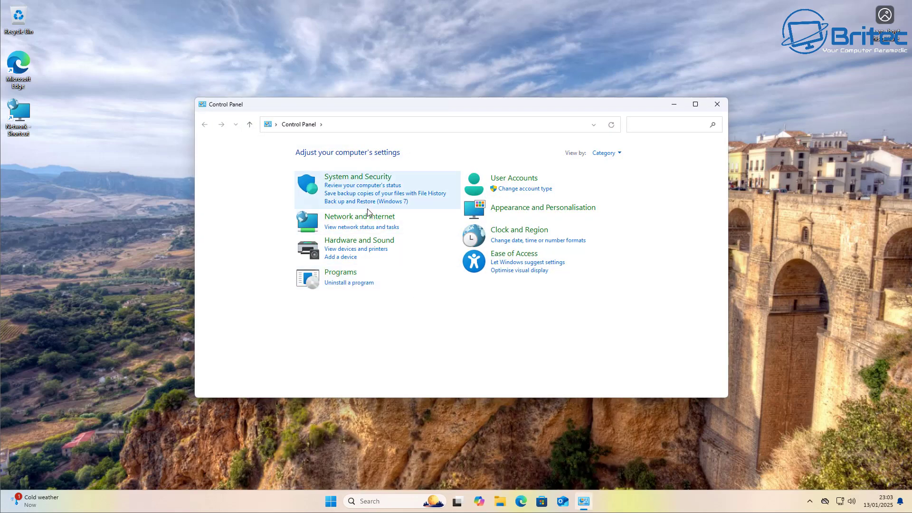
left_click(371, 217)
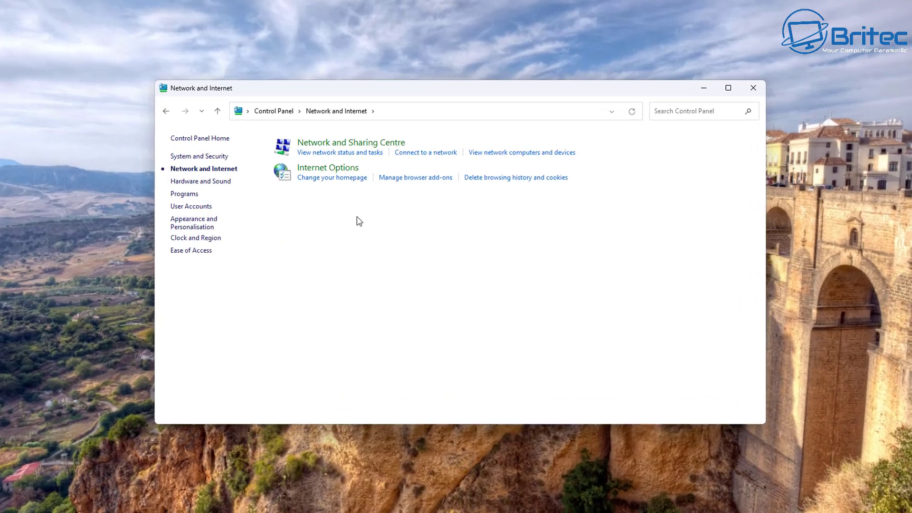
left_click(286, 120)
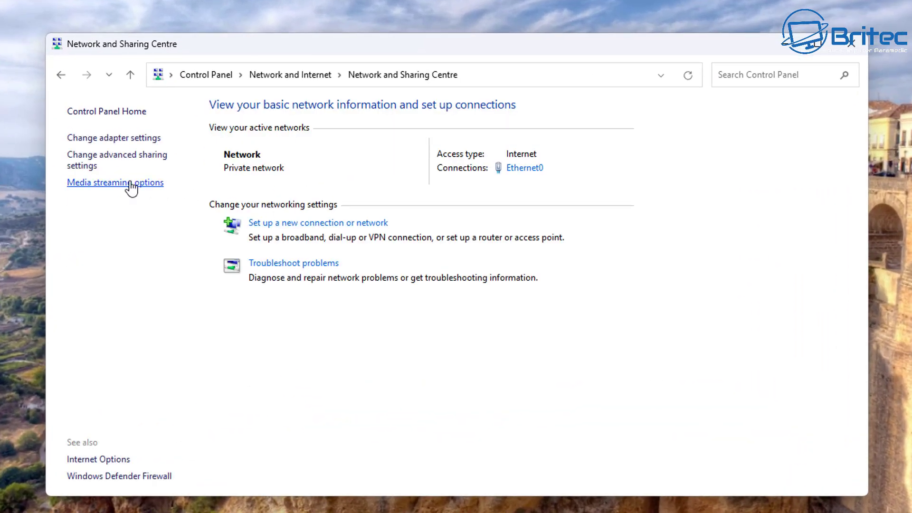
left_click(124, 140)
Step: Open the Internet Protocol Version 4 (TCP/IPv4) properties from the Ethernet0 connection's status and properties dialogs
double_click(171, 159)
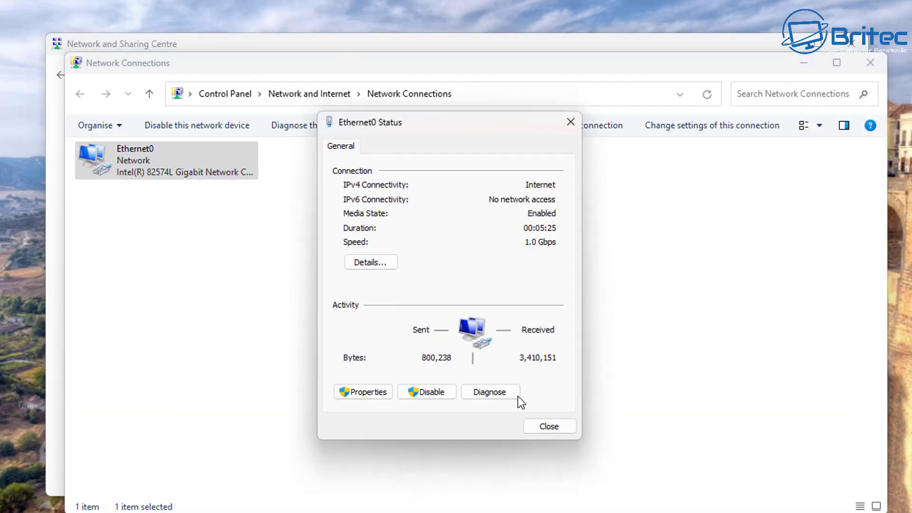
left_click(363, 391)
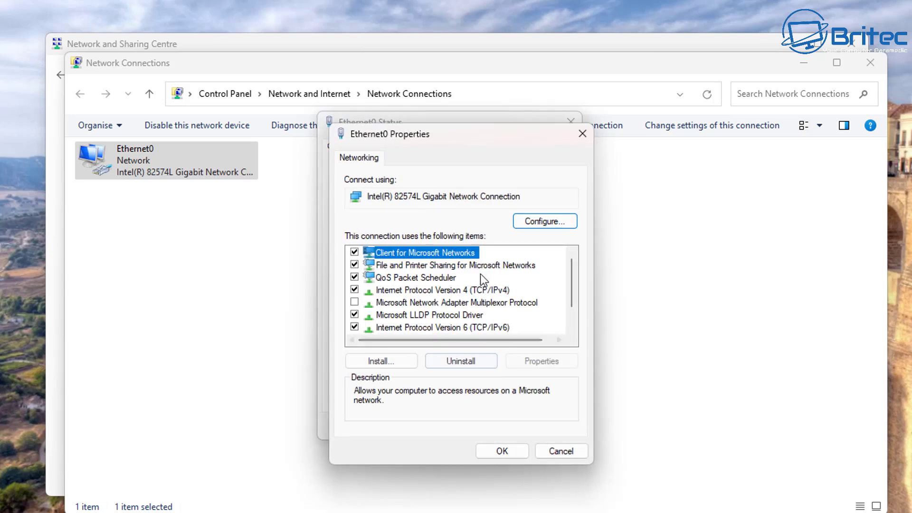
left_click(452, 291)
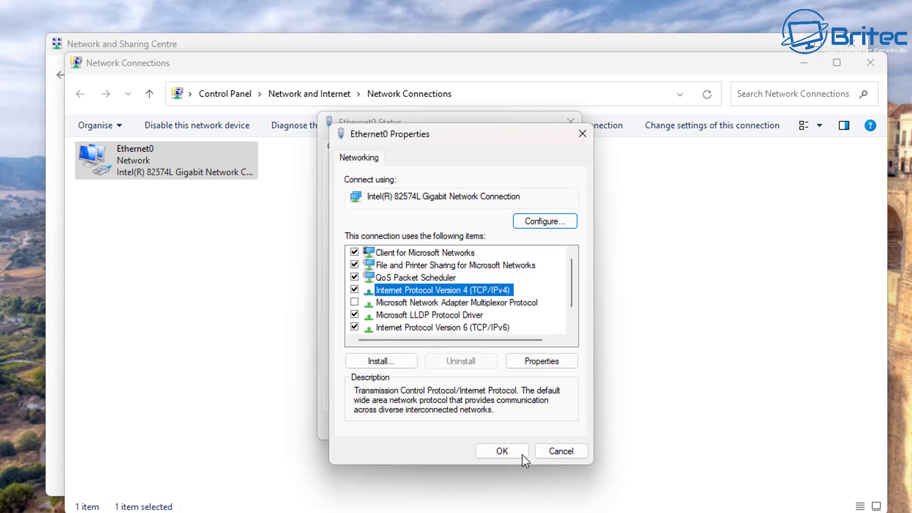
left_click(541, 361)
left_click_drag(519, 199, 480, 145)
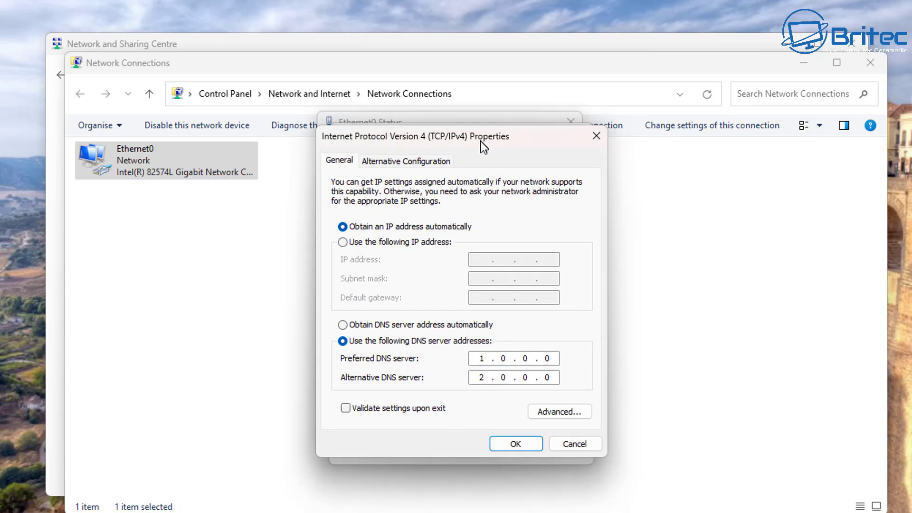
Step: Set IPv4 to obtain the DNS server address automatically, then confirm and close all Ethernet0 and network windows
left_click(342, 325)
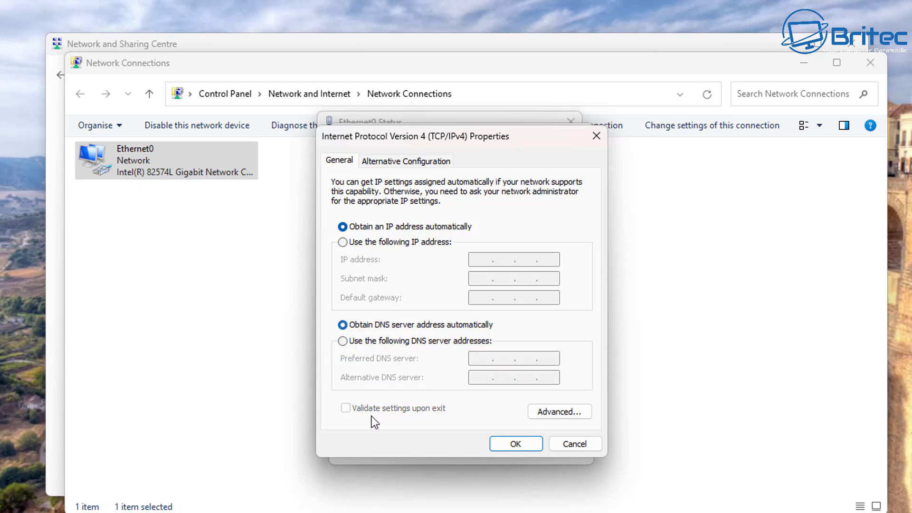
left_click(521, 442)
left_click(506, 450)
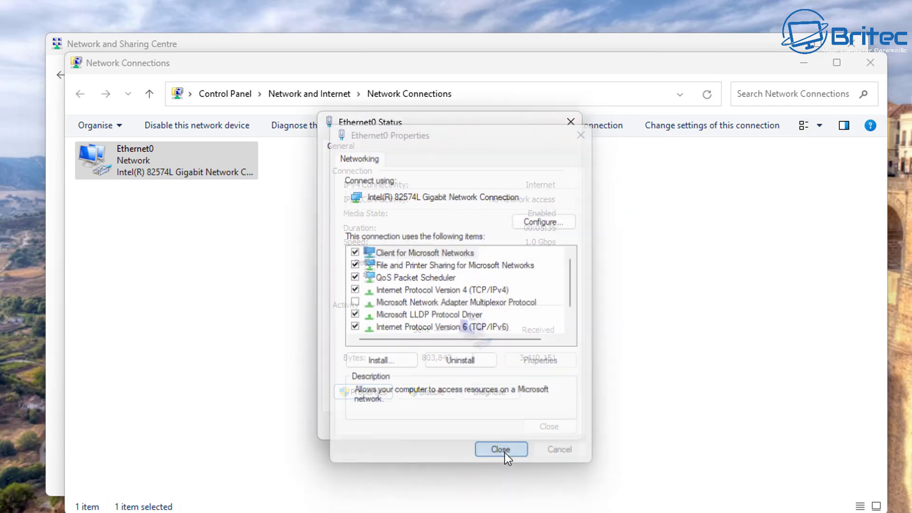
left_click(542, 427)
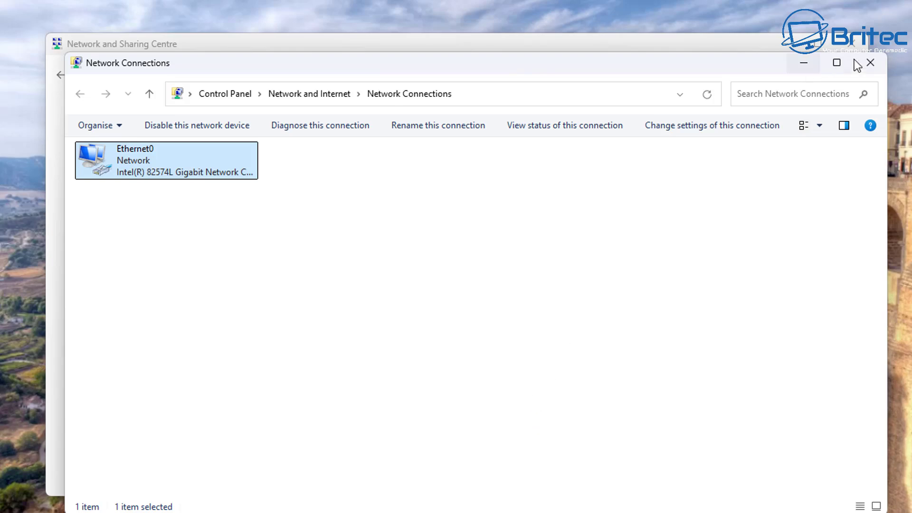
left_click(867, 66)
left_click(873, 44)
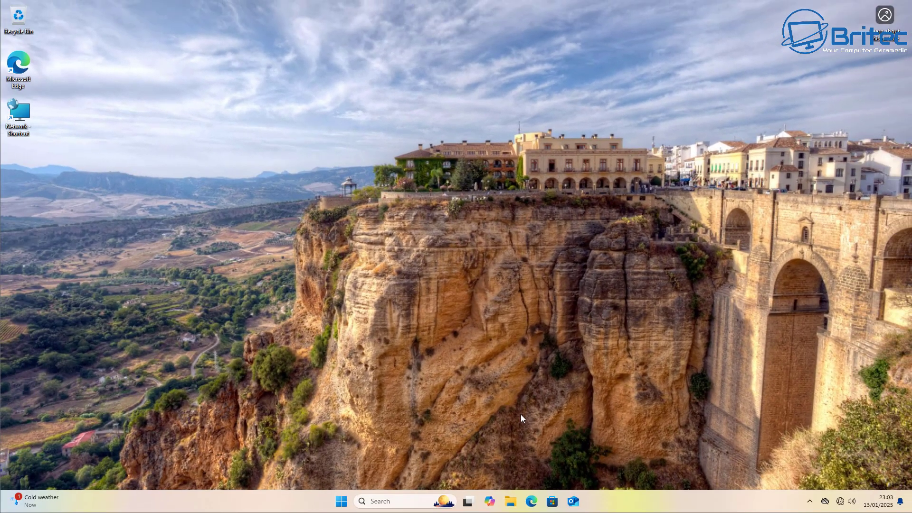
Step: Search Windows for "internet options" and open Internet Options
left_click(343, 502)
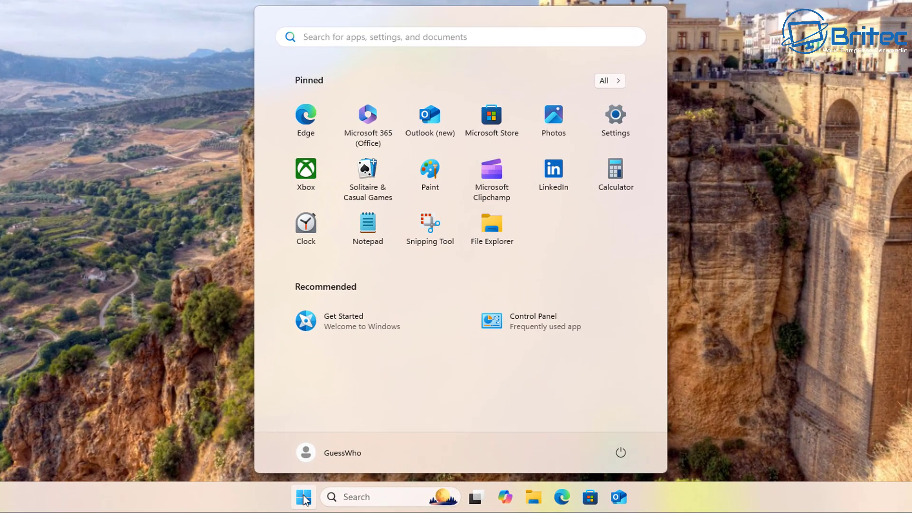
type("inte")
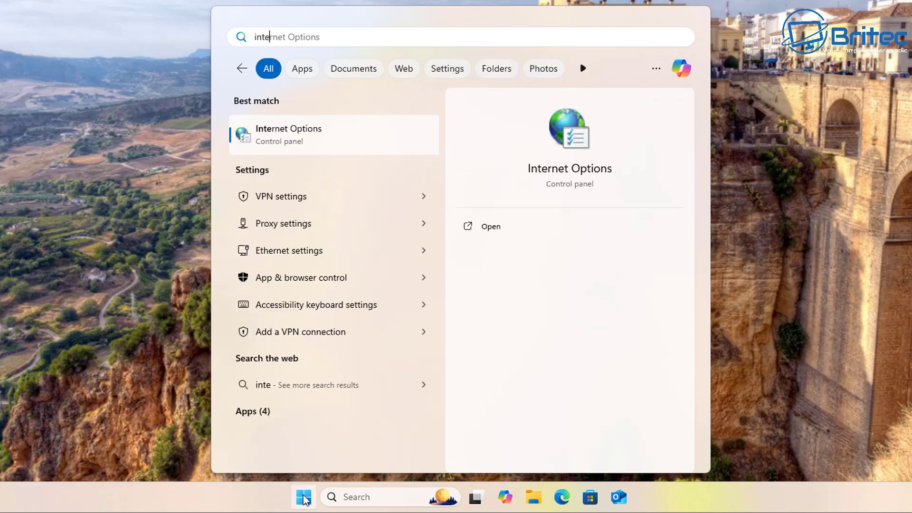
type("rnet")
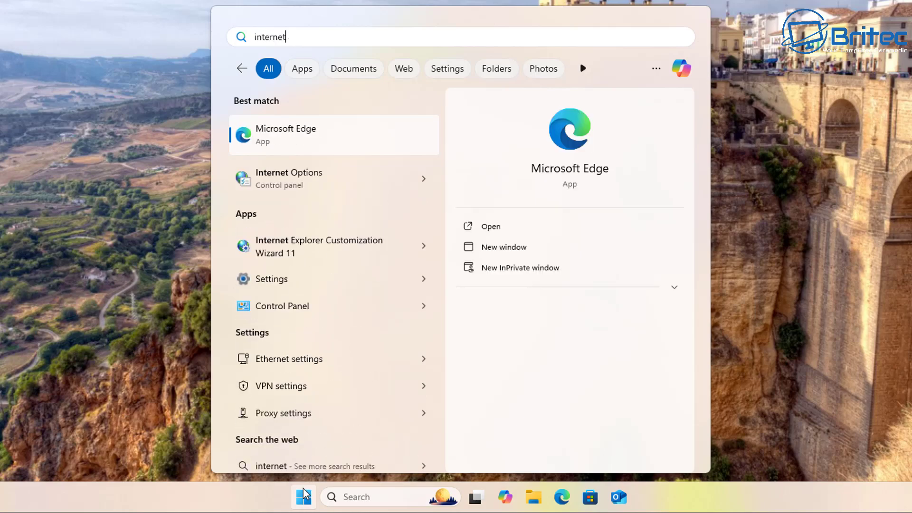
type(" opt")
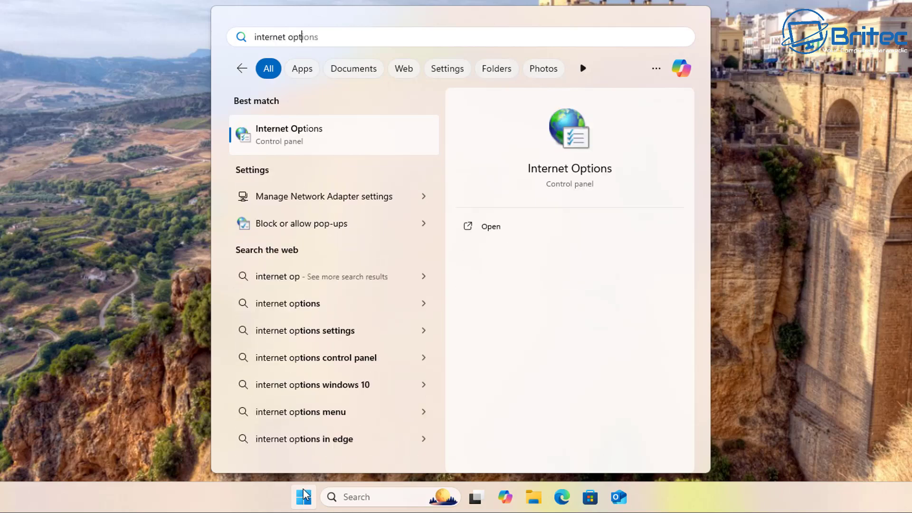
type("ion")
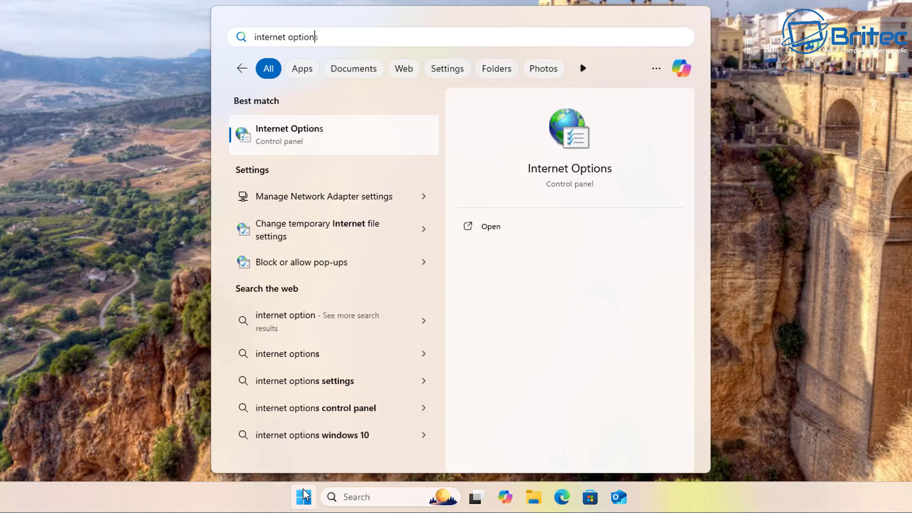
type("s")
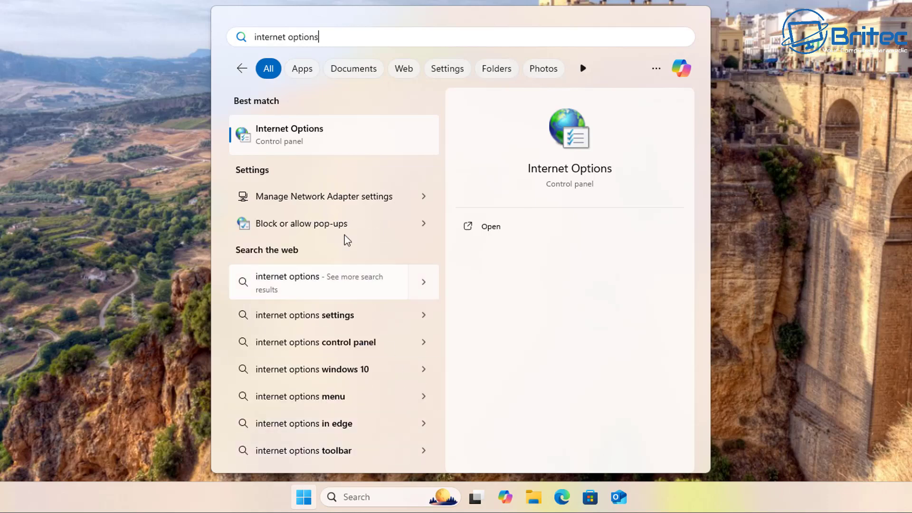
left_click(304, 150)
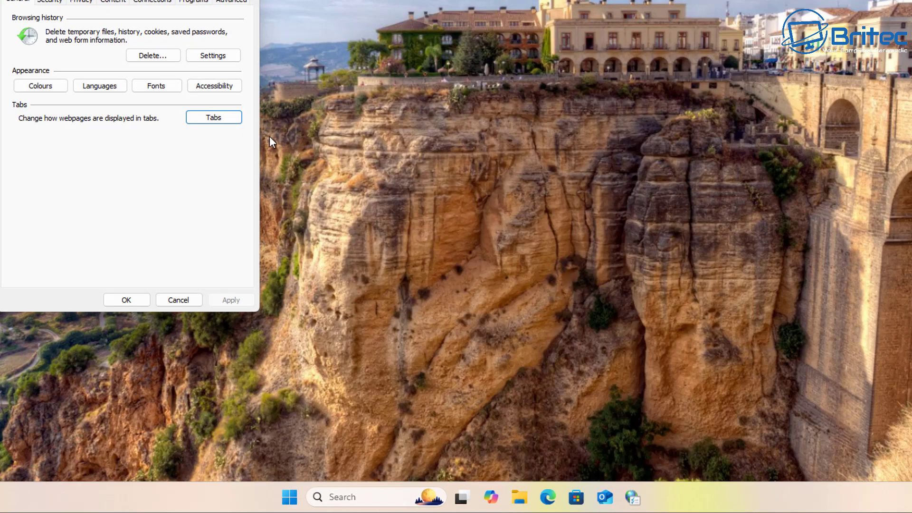
Step: Open the Local Area Network (LAN) settings from the Internet Properties connection options
left_click_drag(118, 1, 524, 18)
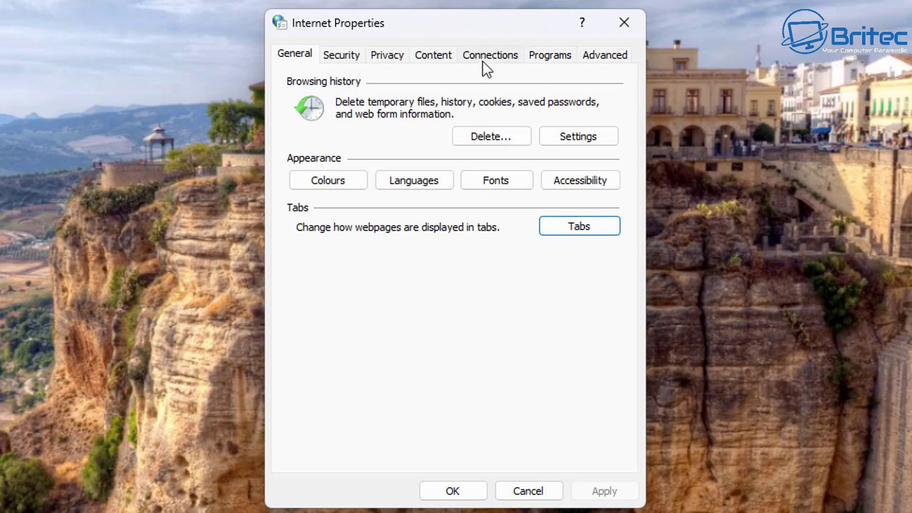
left_click(485, 59)
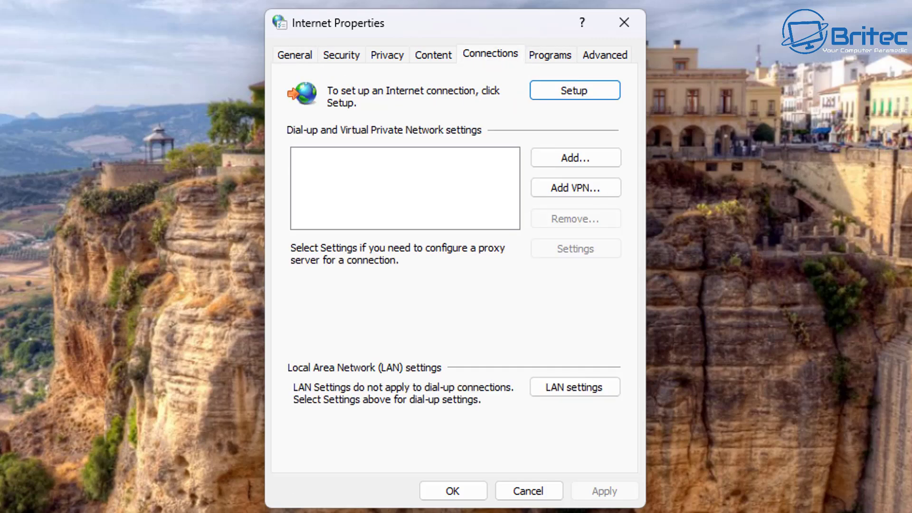
left_click(575, 393)
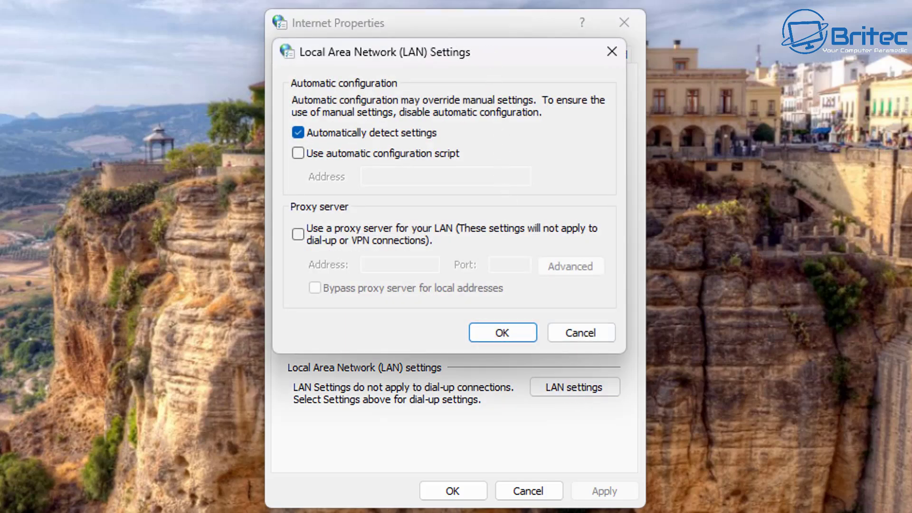
left_click_drag(491, 62, 483, 83)
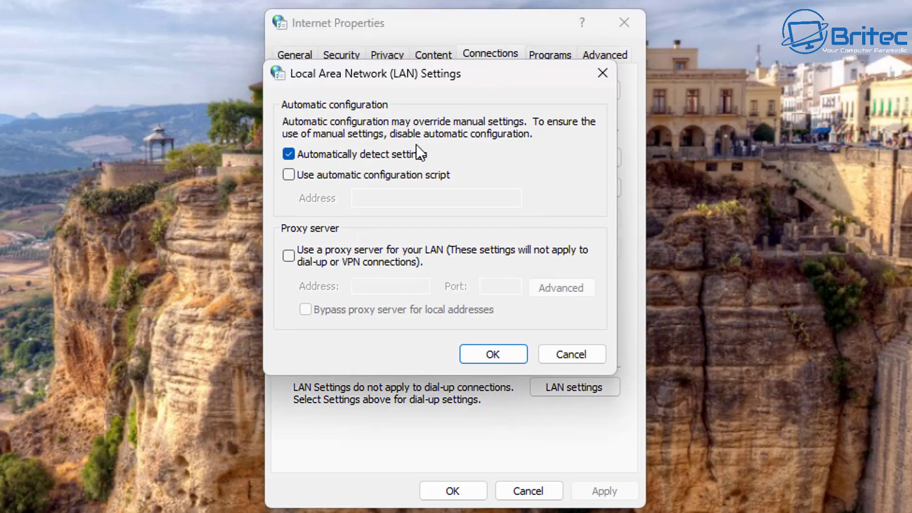
Step: Enable a proxy server for the LAN with address 0.0.0.0 and port 80, confirming both the LAN settings and Internet Properties
left_click(289, 256)
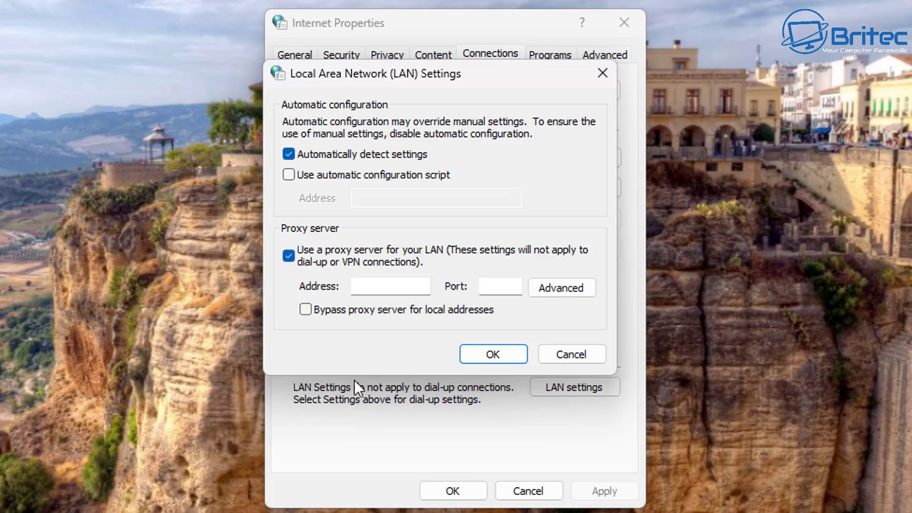
left_click(364, 285)
type("0.0.0")
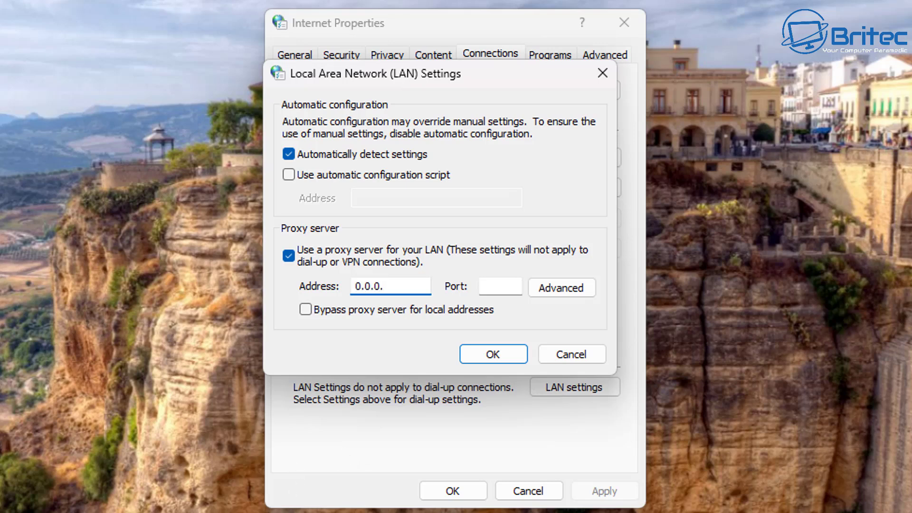
type(".0")
left_click(492, 287)
type("80")
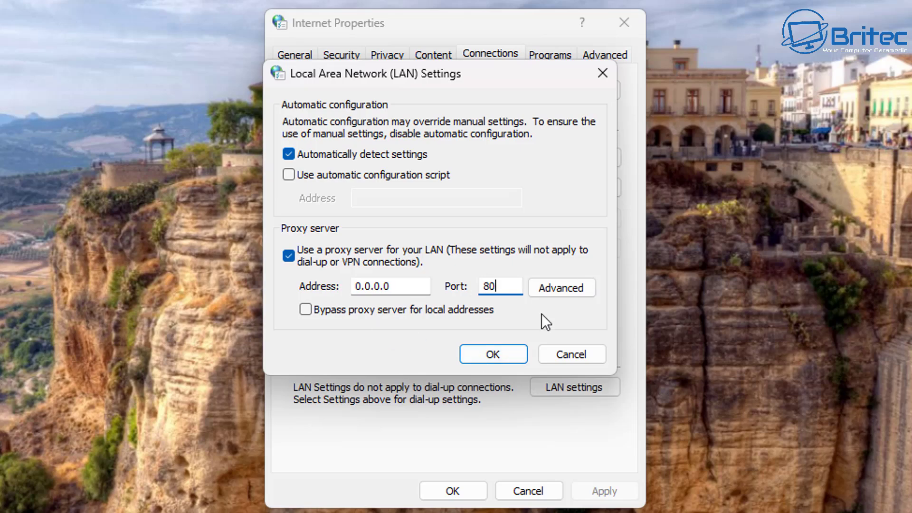
left_click(507, 355)
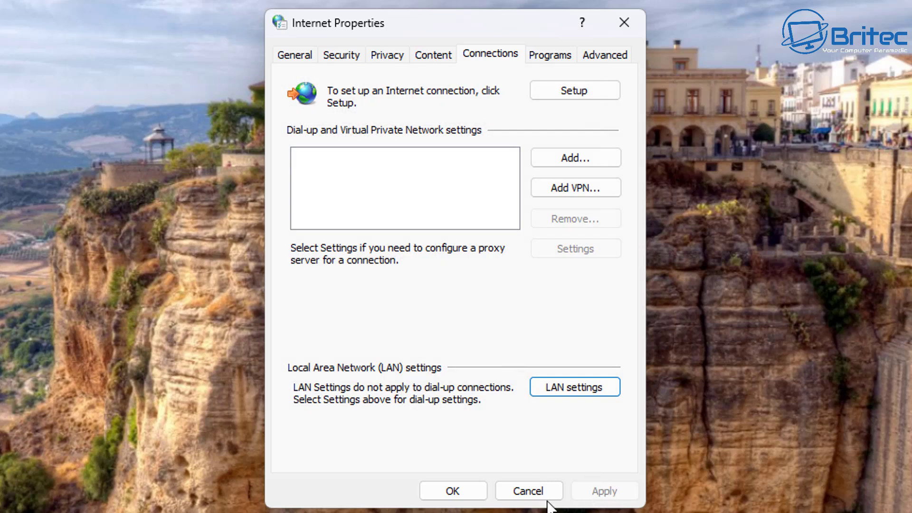
left_click(452, 492)
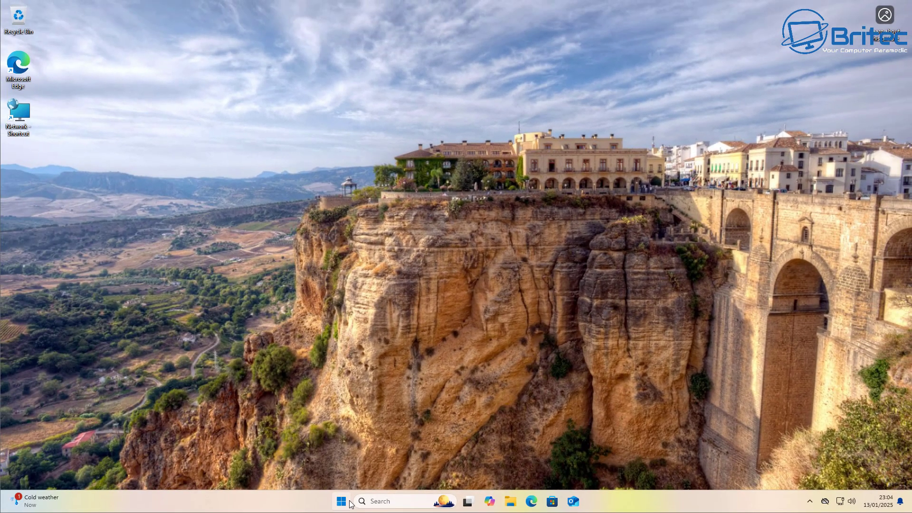
Step: Search Windows for "gpo" and open Edit group policy
left_click(341, 501)
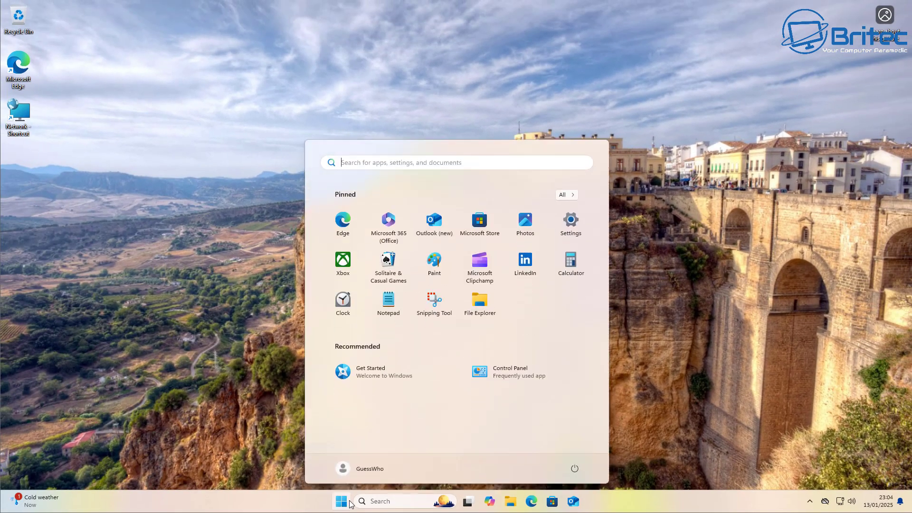
left_click(713, 366)
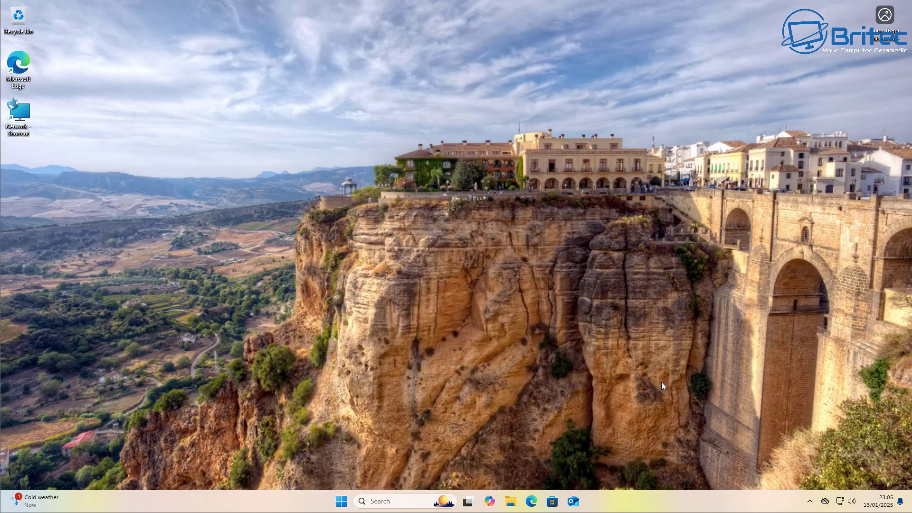
left_click(341, 501)
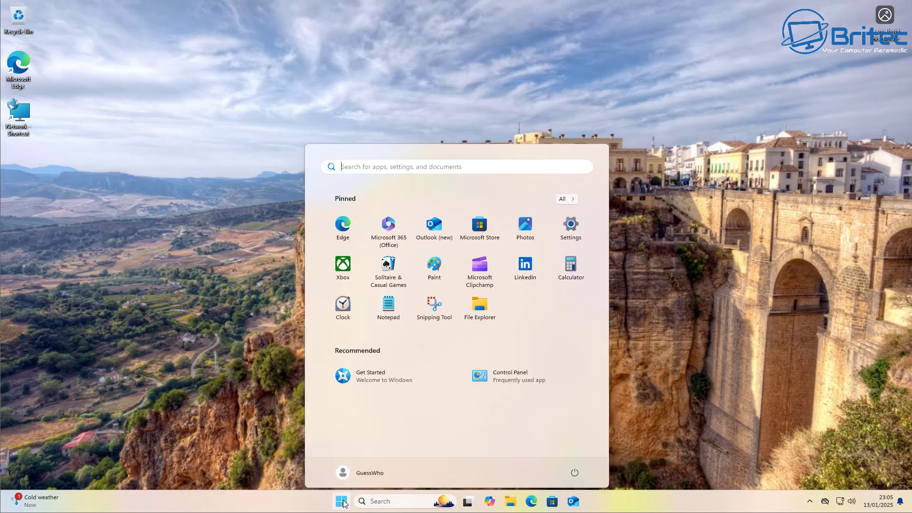
type("gpo")
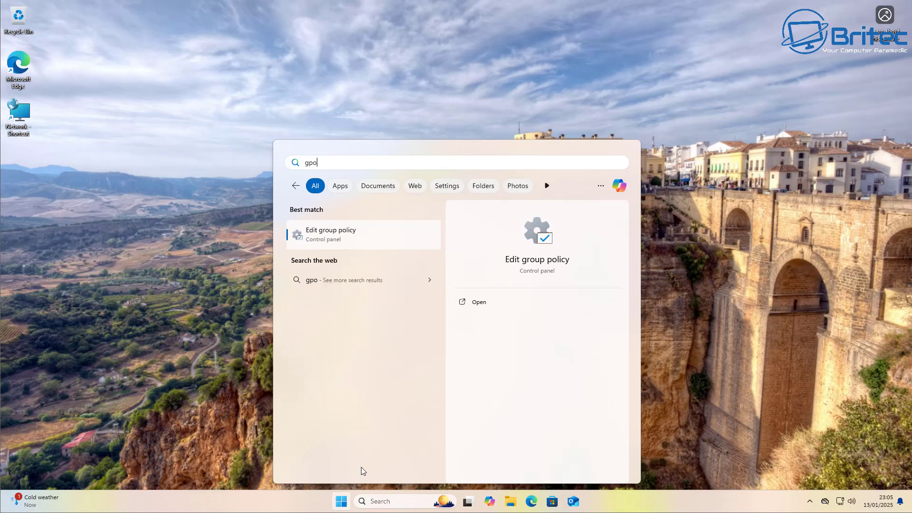
left_click(354, 236)
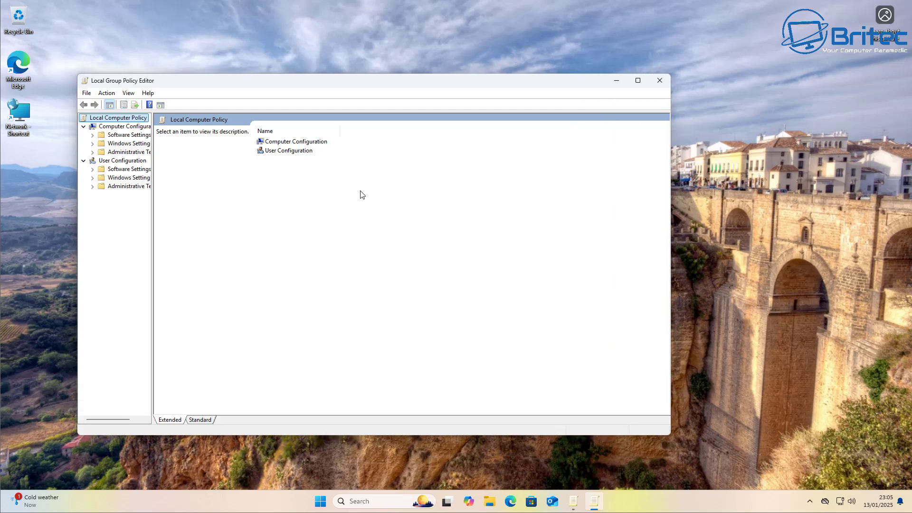
Step: Close the duplicate Local Group Policy Editor window and widen the console tree so the full folder names fit
left_click_drag(294, 88, 384, 95)
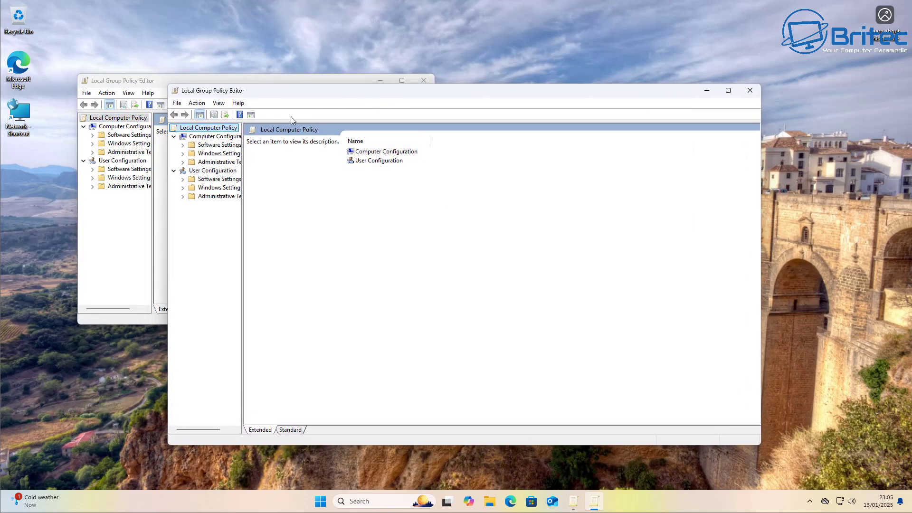
left_click(423, 80)
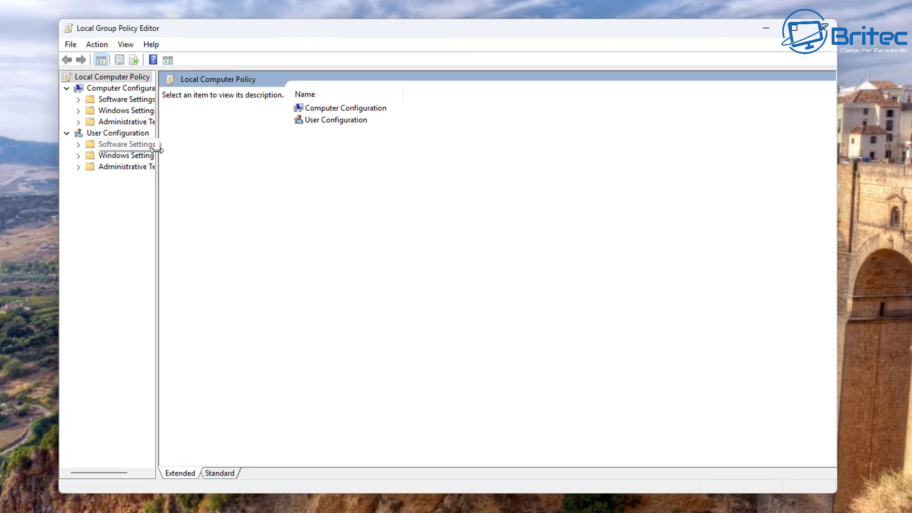
left_click_drag(159, 151, 216, 157)
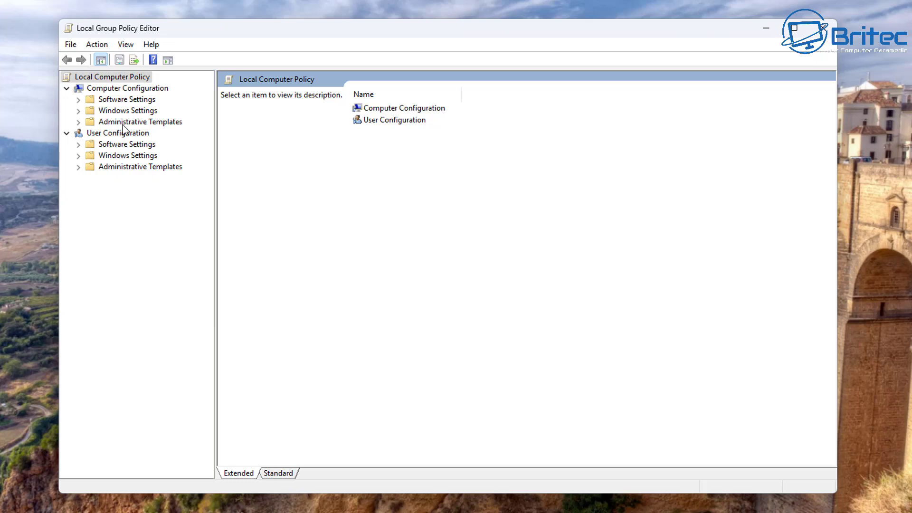
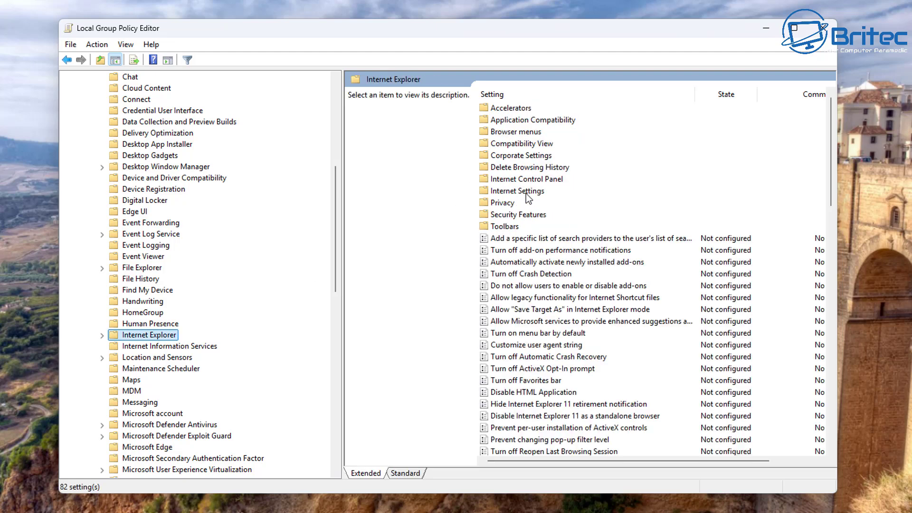
scroll(542, 404, "down", 6)
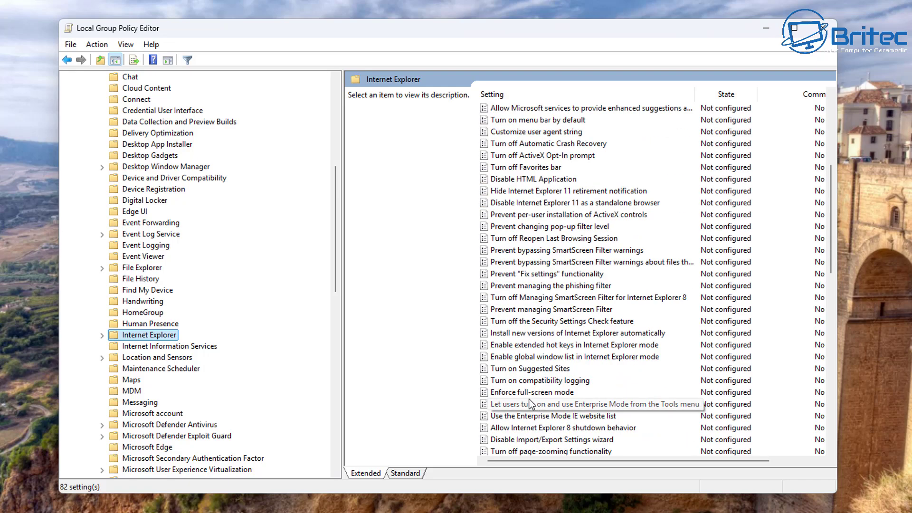
scroll(530, 404, "up", 6)
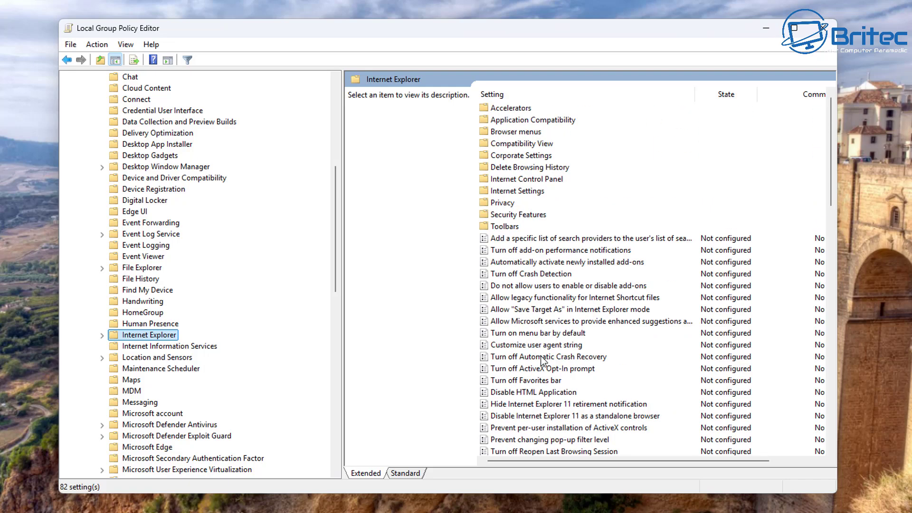
double_click(530, 191)
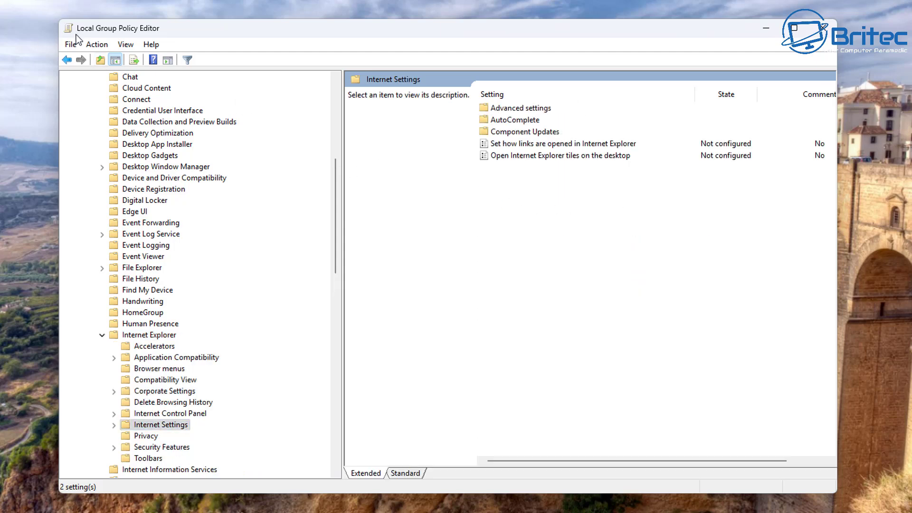
left_click(67, 60)
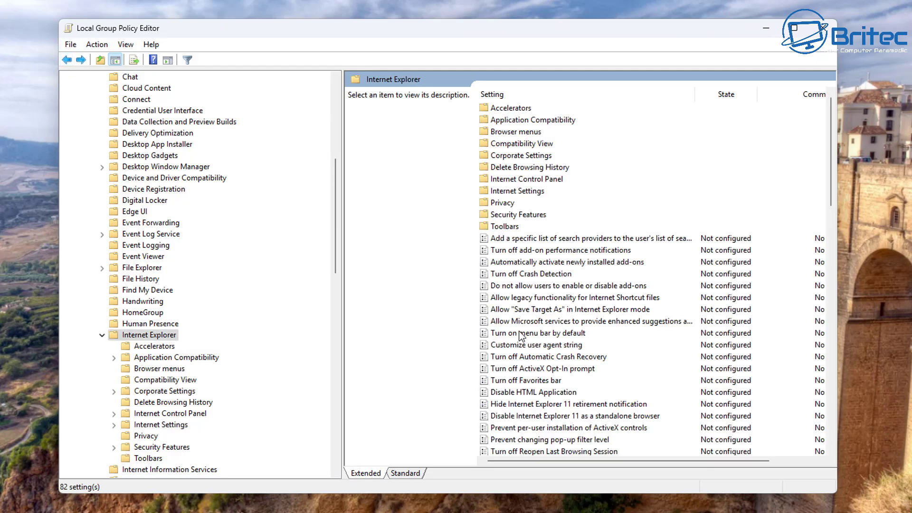
Step: Set the "Disable changing connection settings" policy in the Internet Explorer folder to Enabled, and minimize the policy editor
left_click(155, 337)
scroll(594, 356, "down", 15)
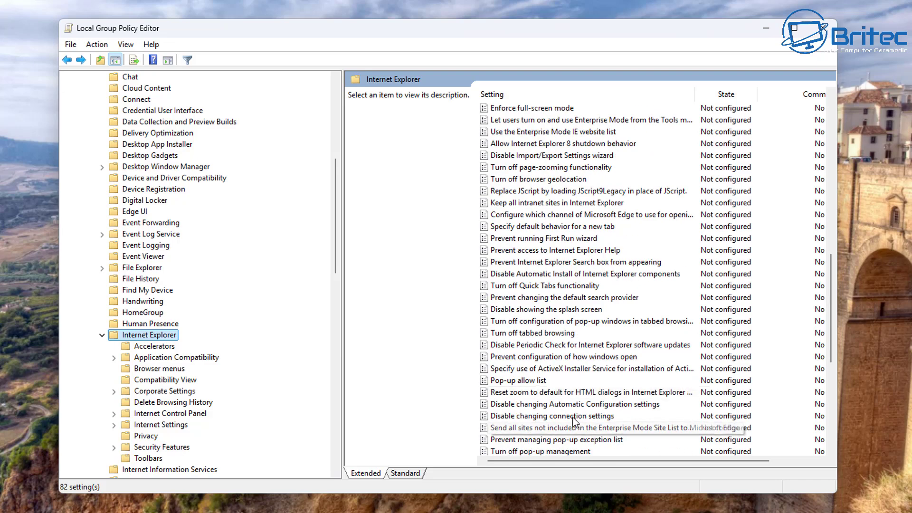
left_click(503, 417)
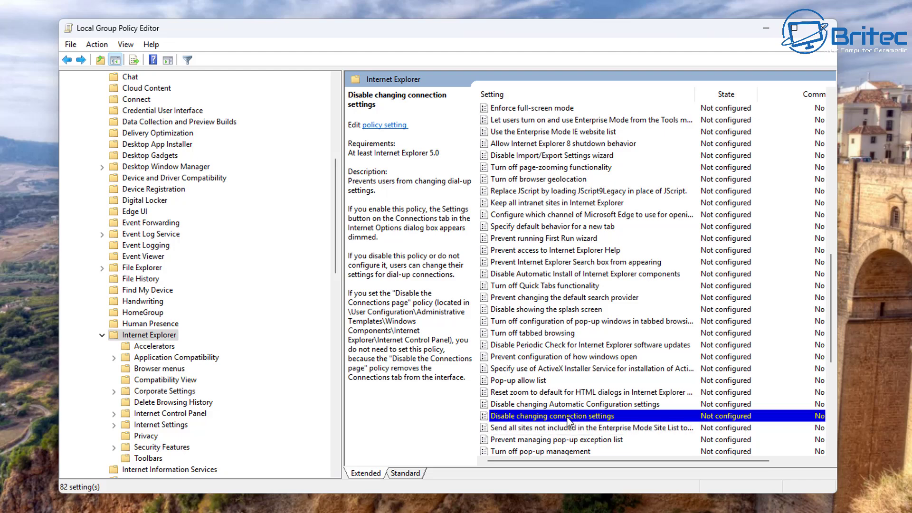
double_click(569, 417)
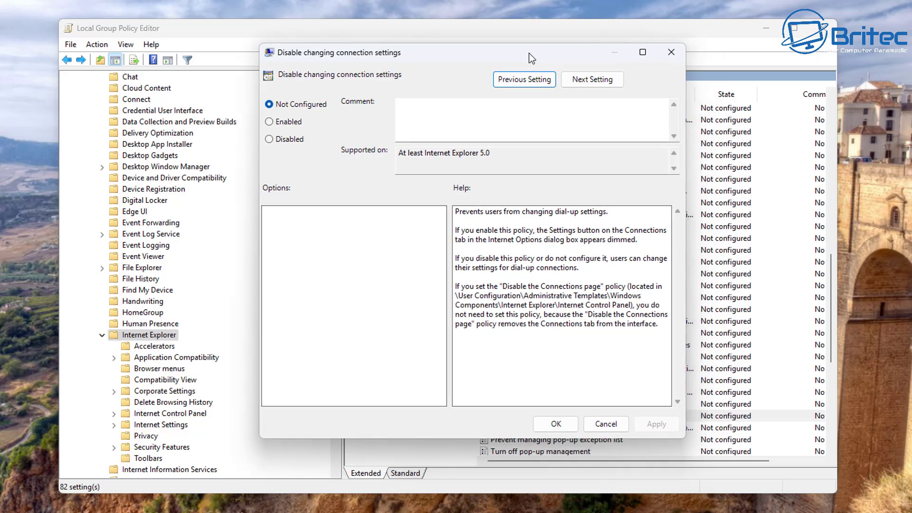
left_click(275, 124)
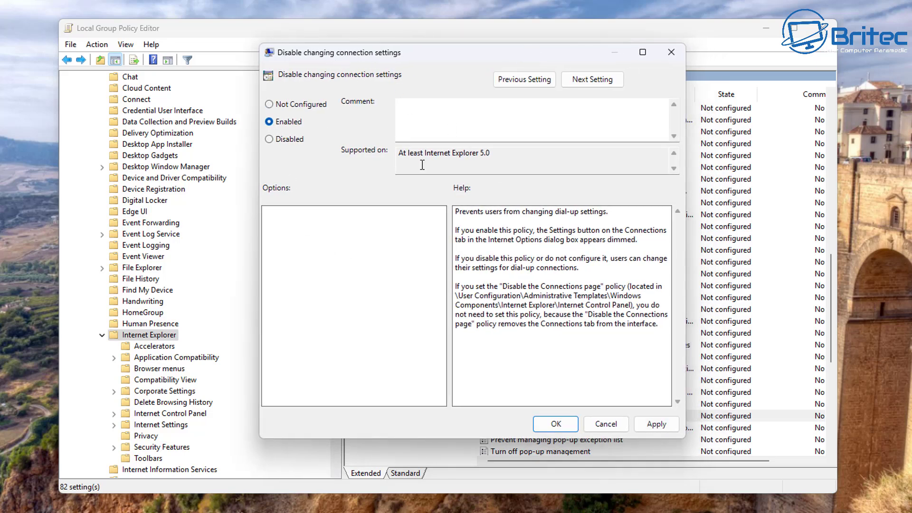
left_click(574, 425)
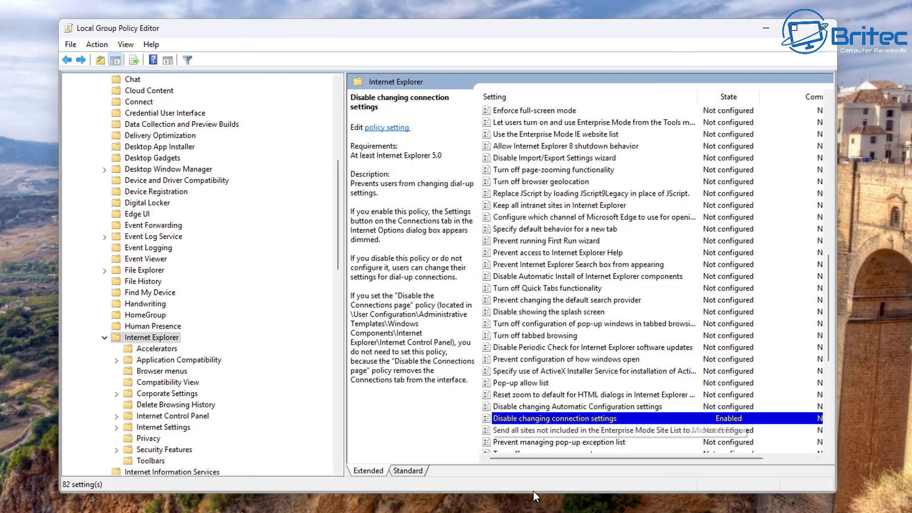
left_click(765, 28)
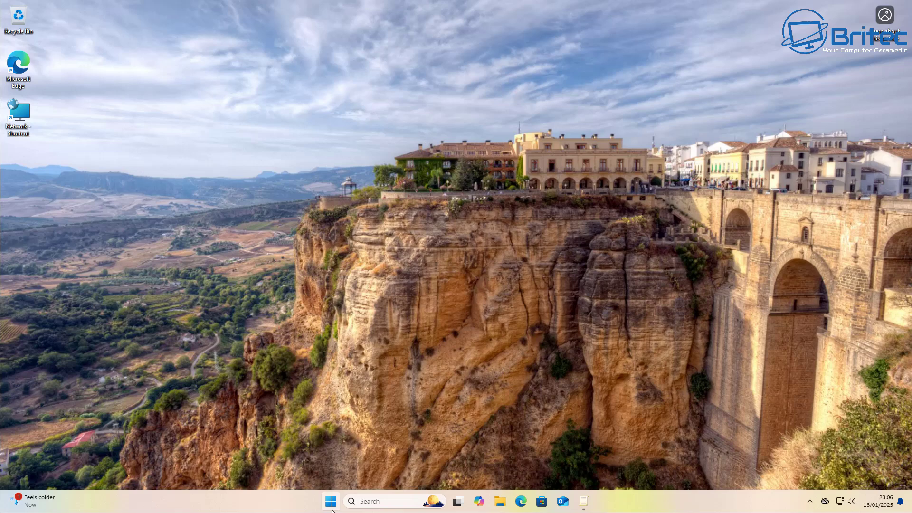
Step: Reopen Internet Options with a Windows search for "internet options", check whether the LAN settings under Connections are accessible, and close the dialog
left_click(324, 507)
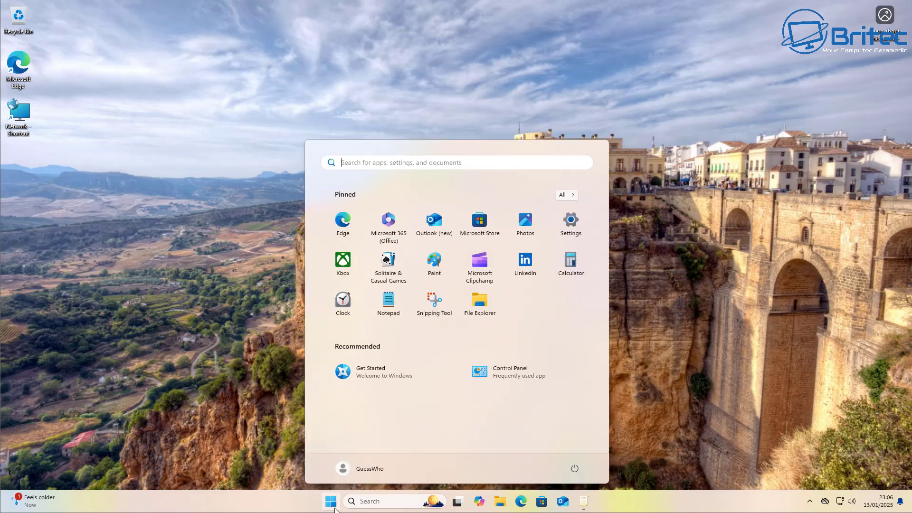
type("int")
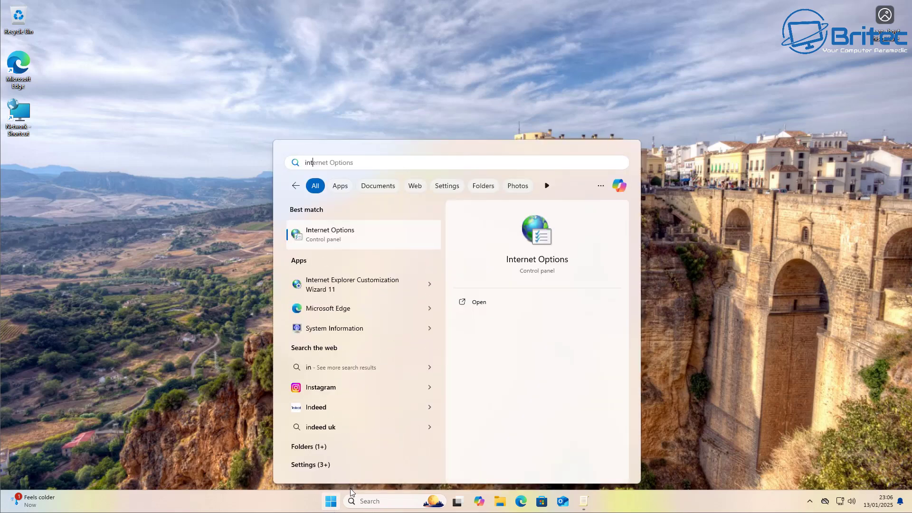
type("ernet options")
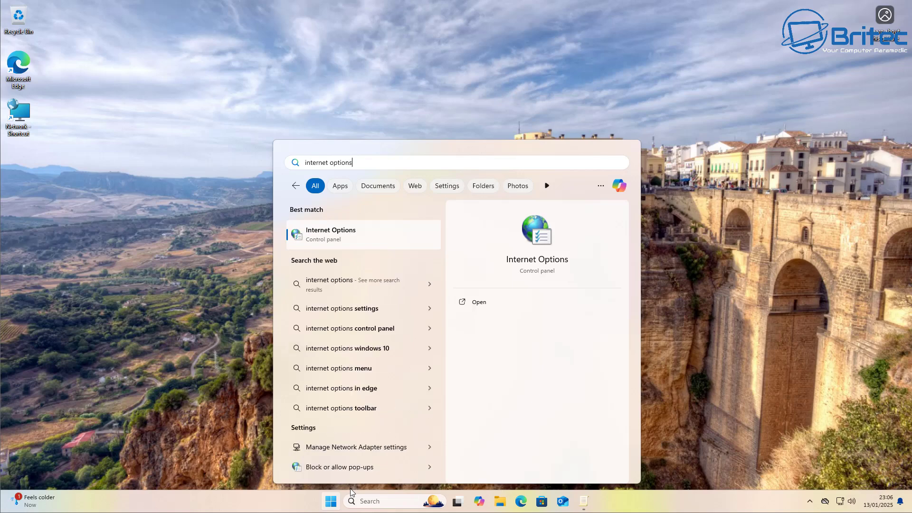
key("Return")
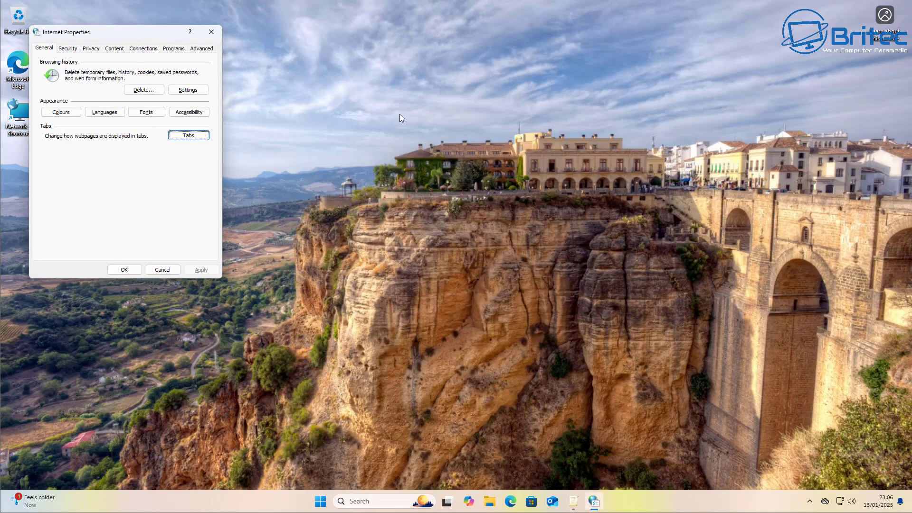
left_click_drag(134, 32, 475, 133)
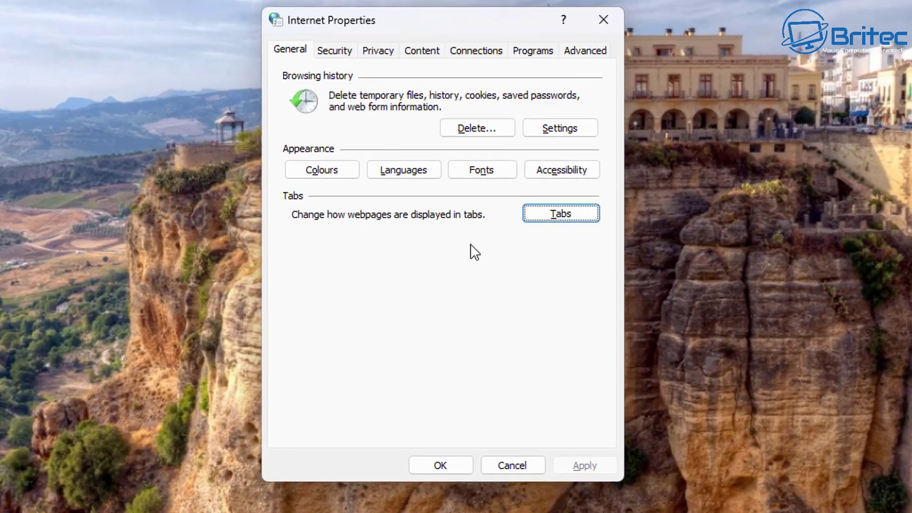
left_click(475, 49)
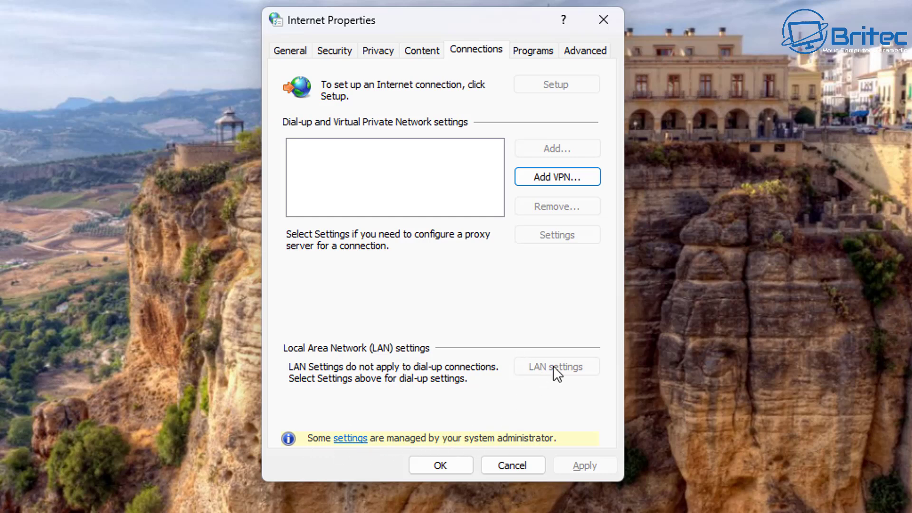
left_click(437, 466)
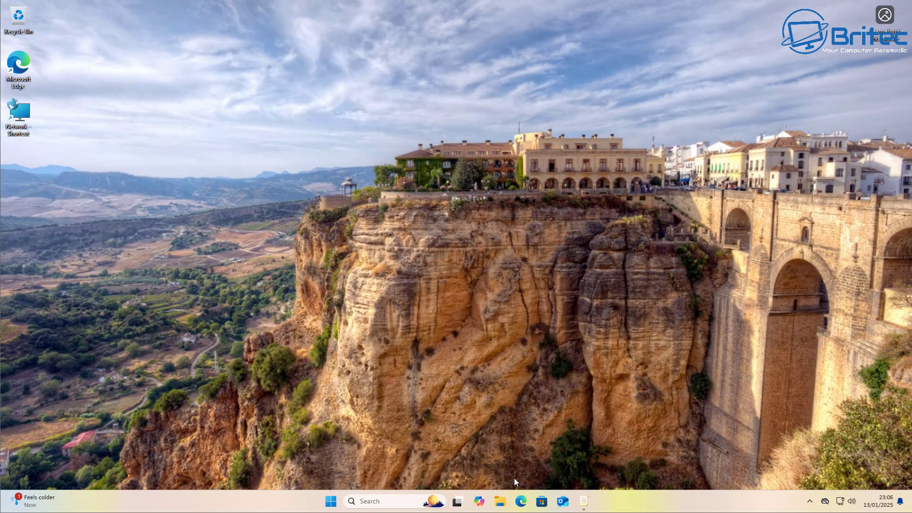
Step: Test web access by searching for "bbc" in Microsoft Edge, and close the browser
left_click(522, 504)
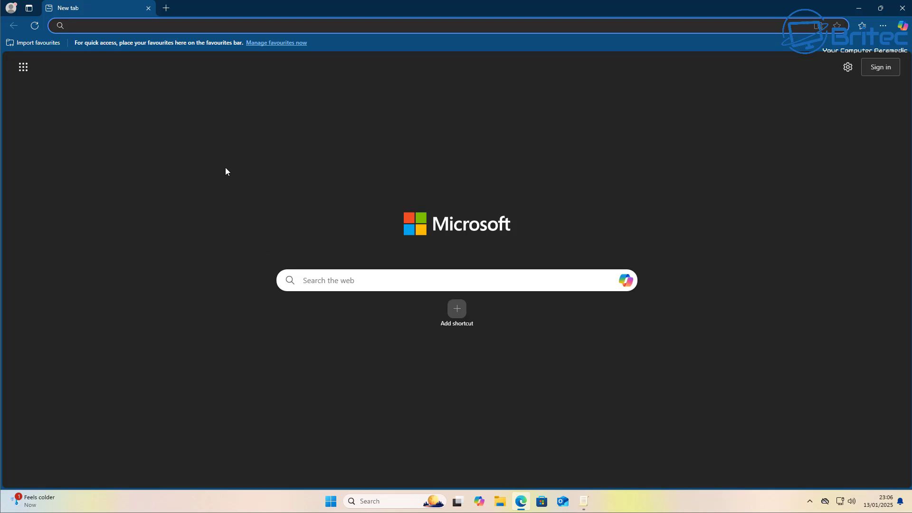
type("bbc")
key("Return")
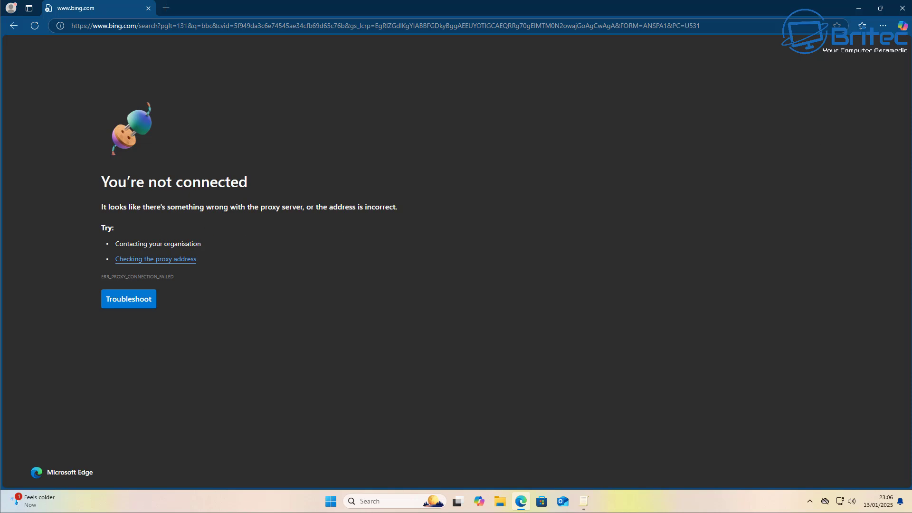
left_click(902, 9)
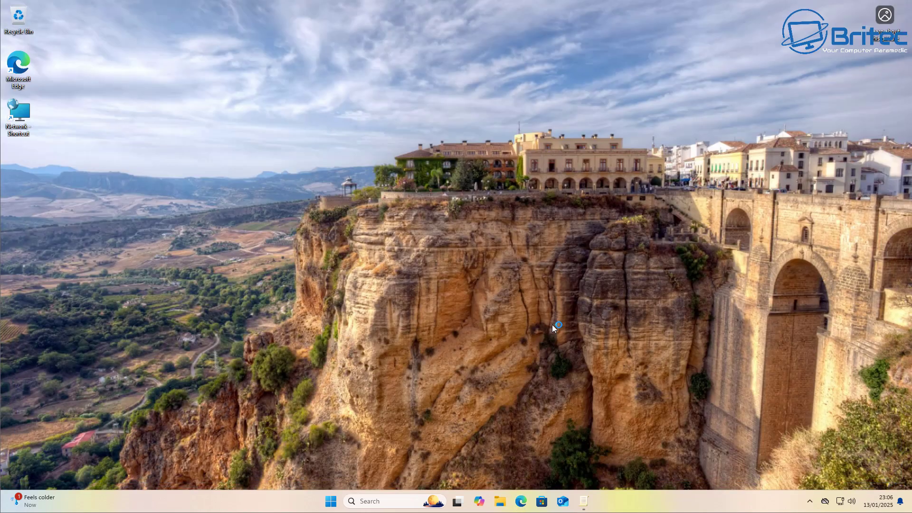
Step: View the Network & internet page in Settings, and retry the failed update check in Windows Update
left_click(331, 503)
left_click(576, 218)
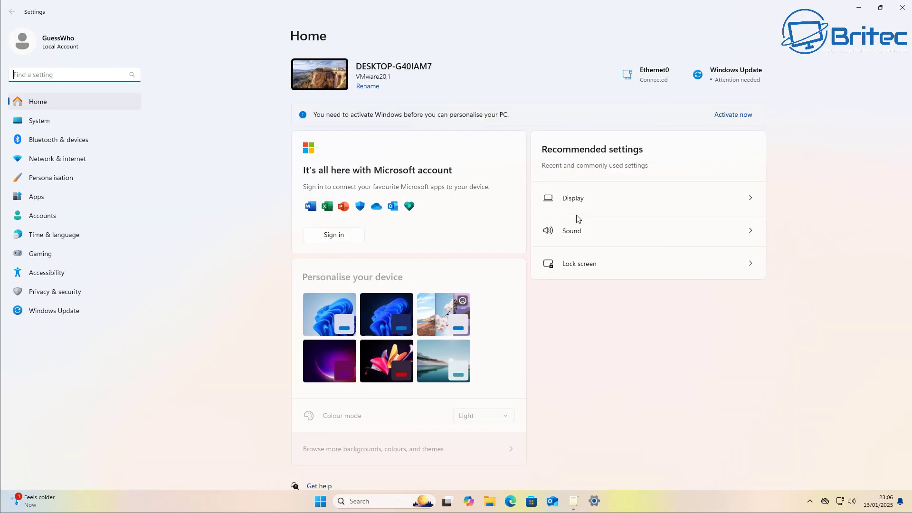
left_click(40, 158)
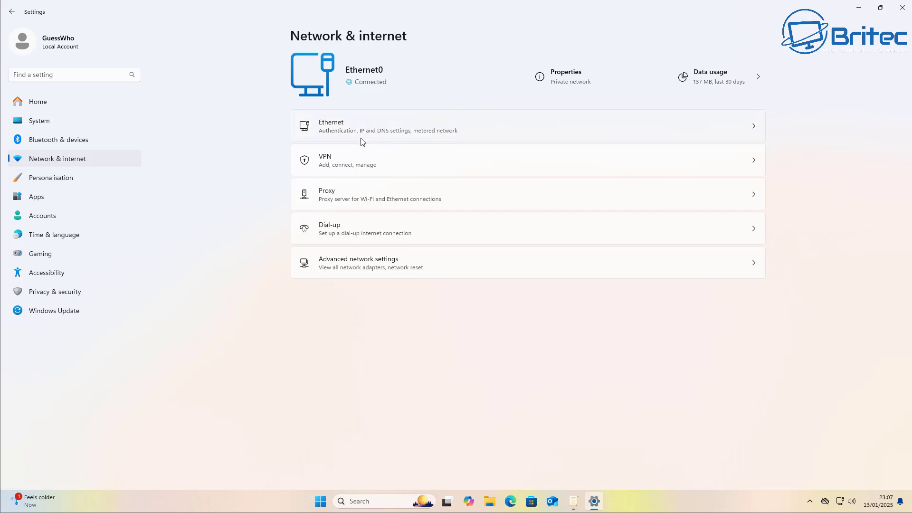
left_click(43, 313)
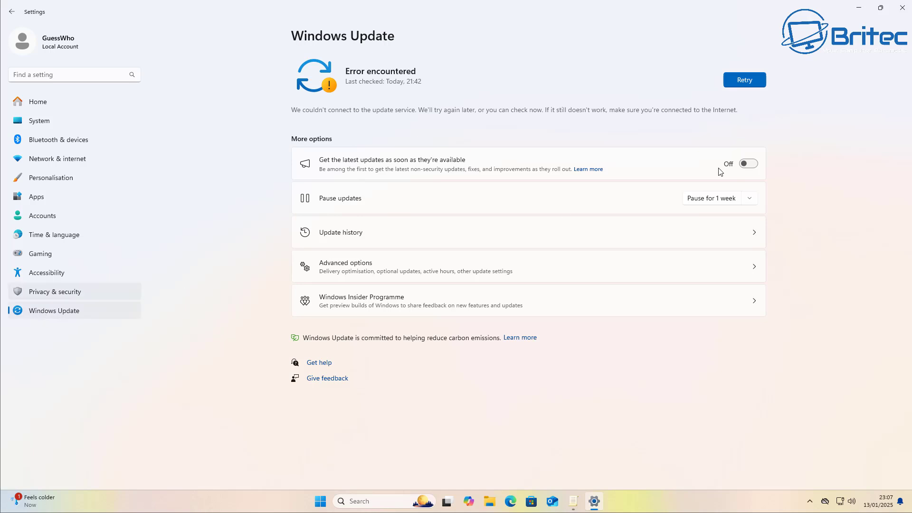
left_click(760, 83)
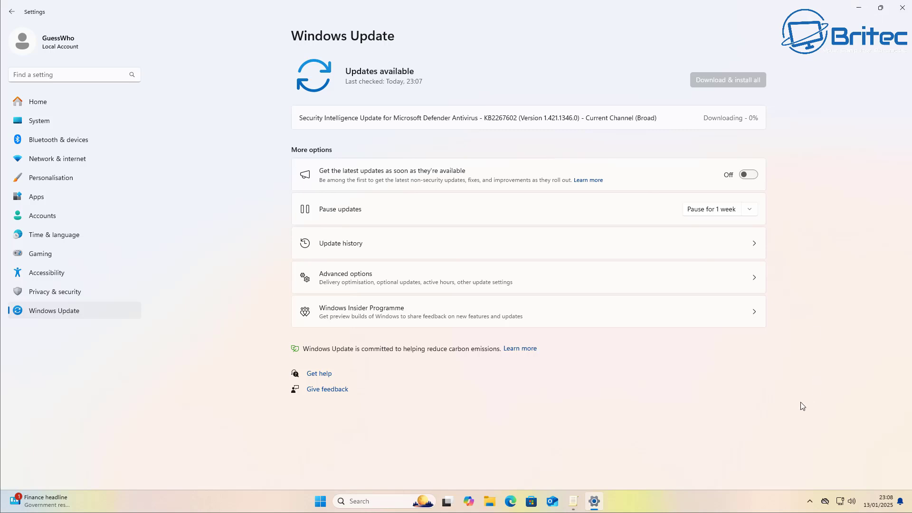
Step: Look at the quick settings flyout for network controls, close it and minimize Settings
left_click(840, 505)
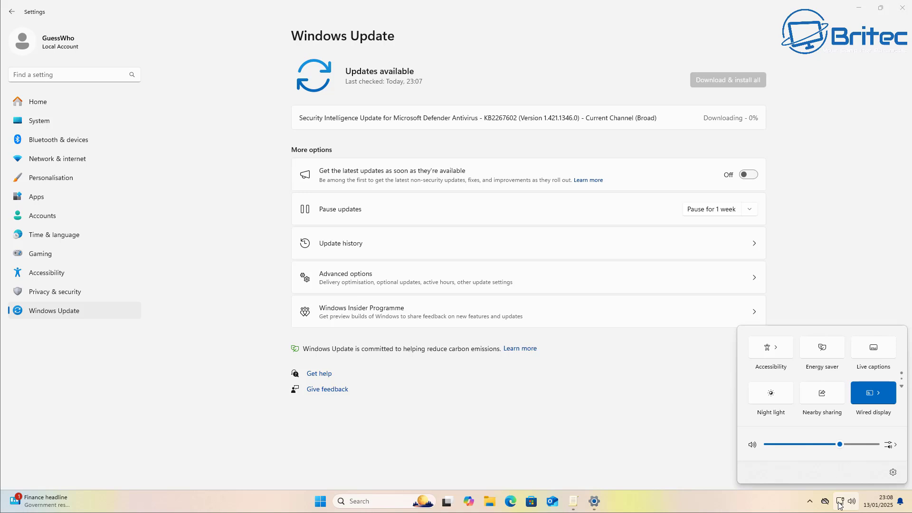
left_click(839, 506)
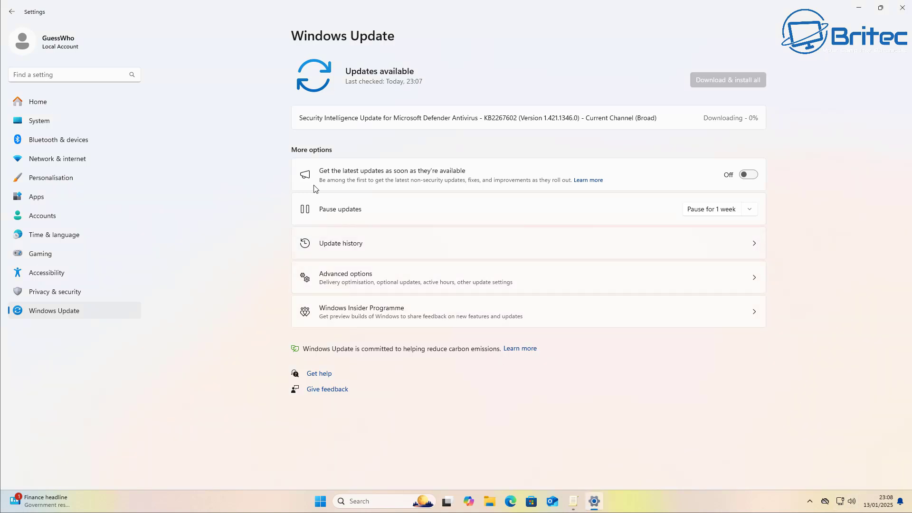
left_click(858, 7)
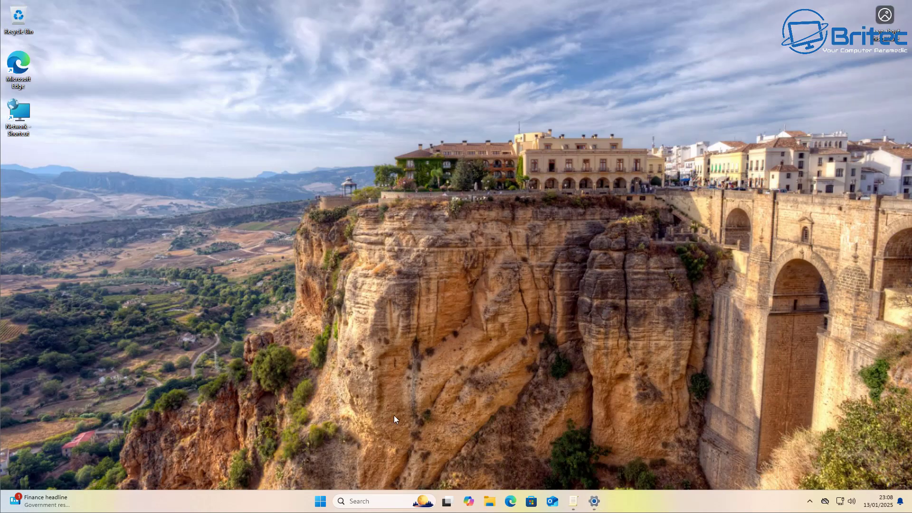
Step: Check in File Explorer which computers and devices are visible on the local network, and close the window
left_click(489, 503)
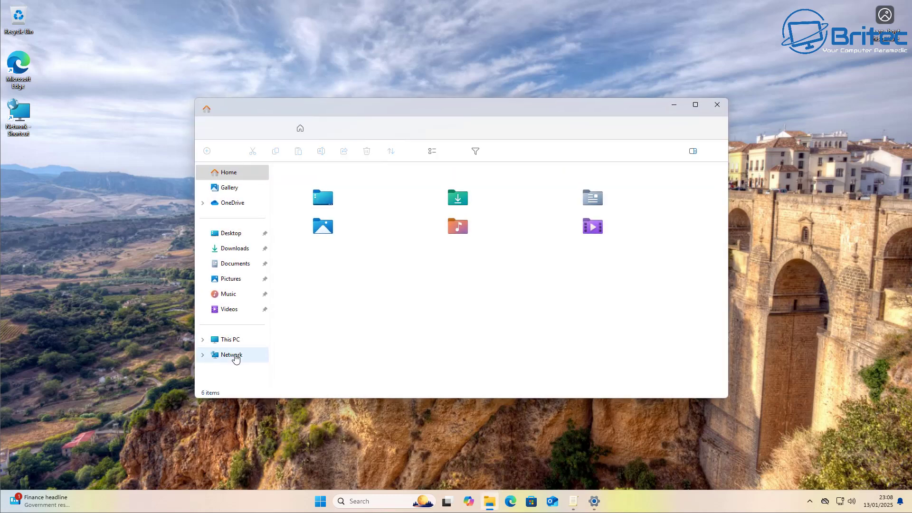
left_click(236, 356)
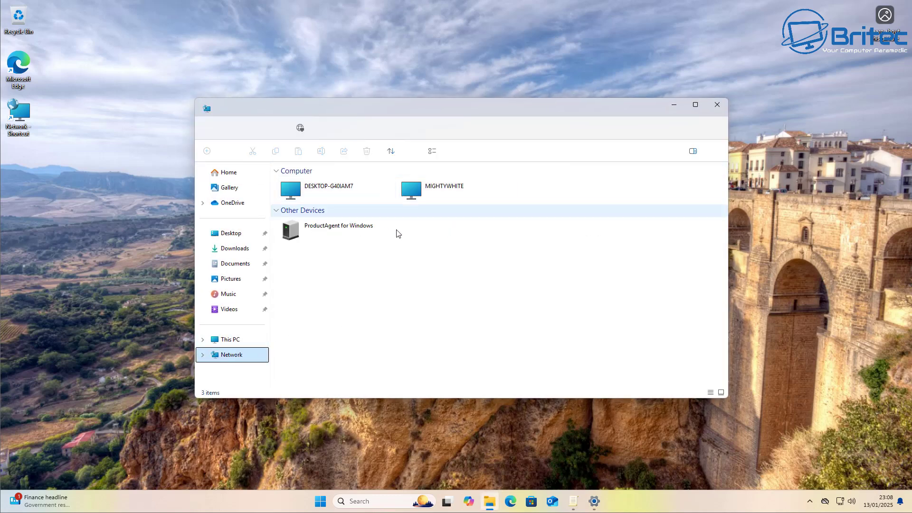
left_click(352, 199)
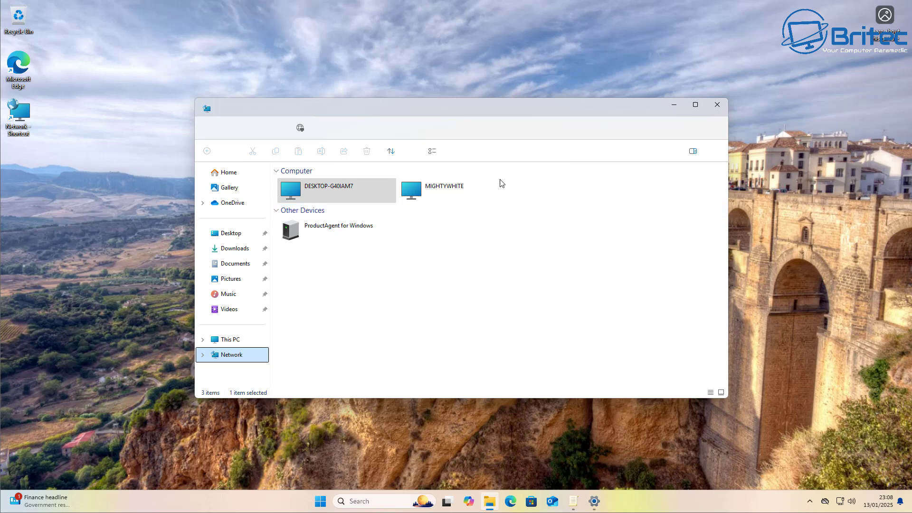
left_click(717, 104)
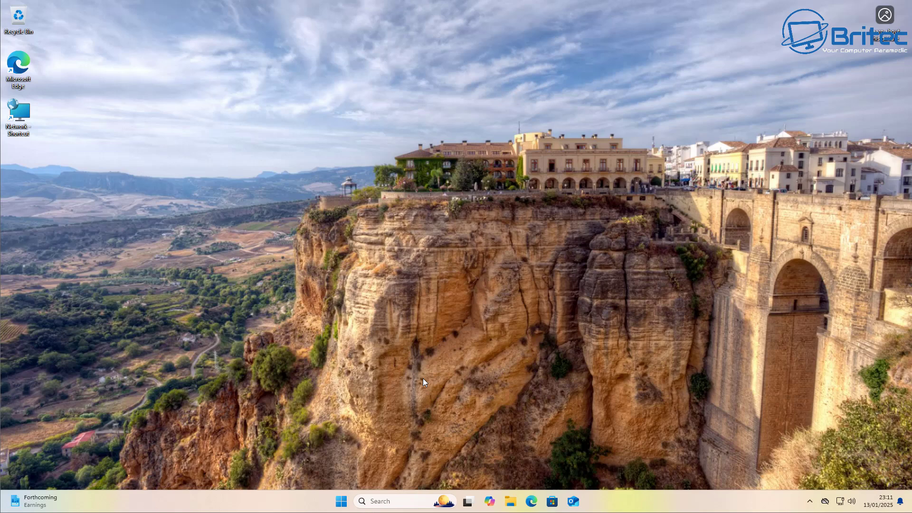
Step: Find Windows Defender Firewall with Advanced Security by searching for "windows fire", open it and move its window clear of the screen edge
left_click(339, 504)
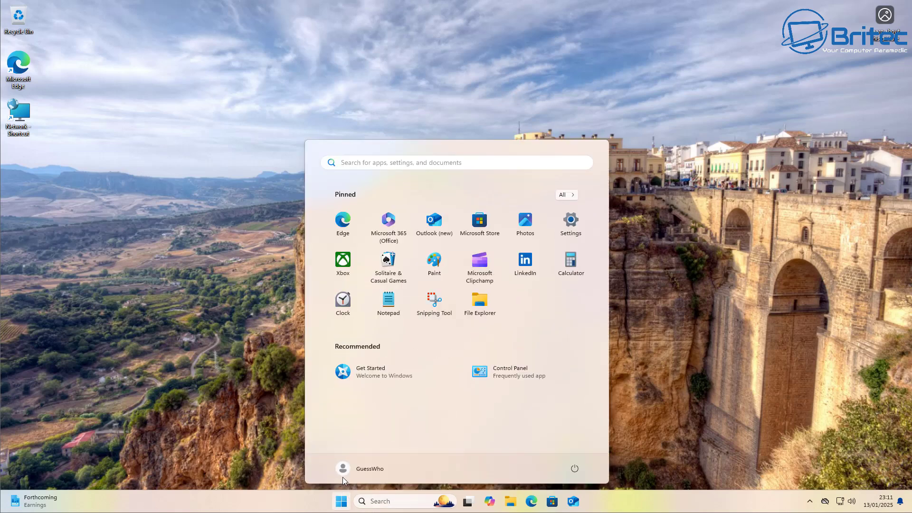
type("win")
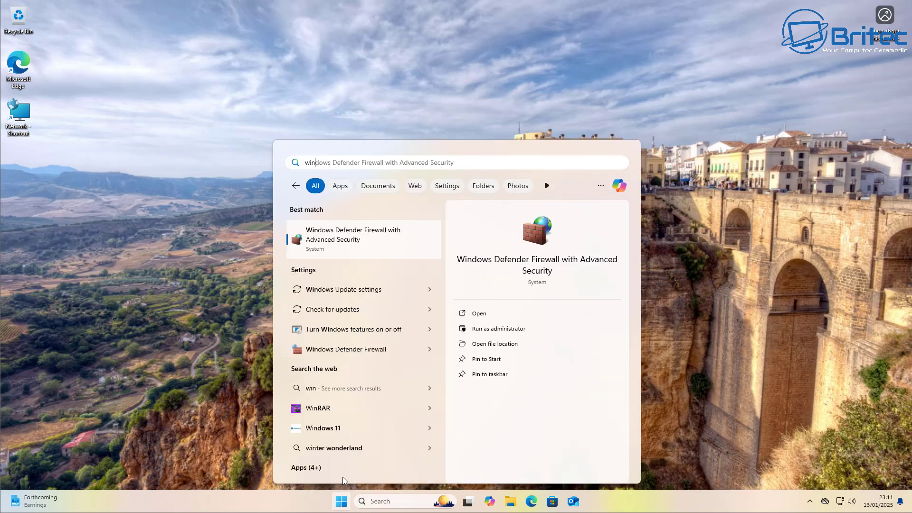
type("dows fire")
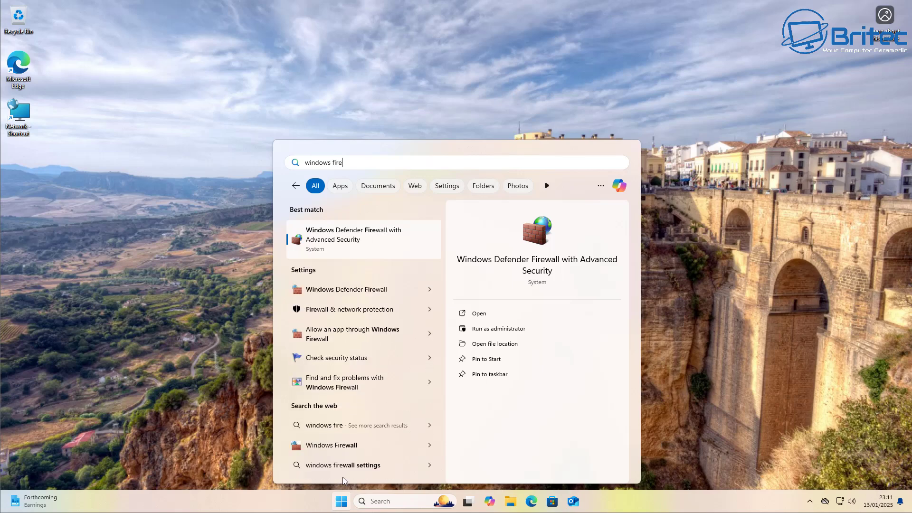
left_click(315, 230)
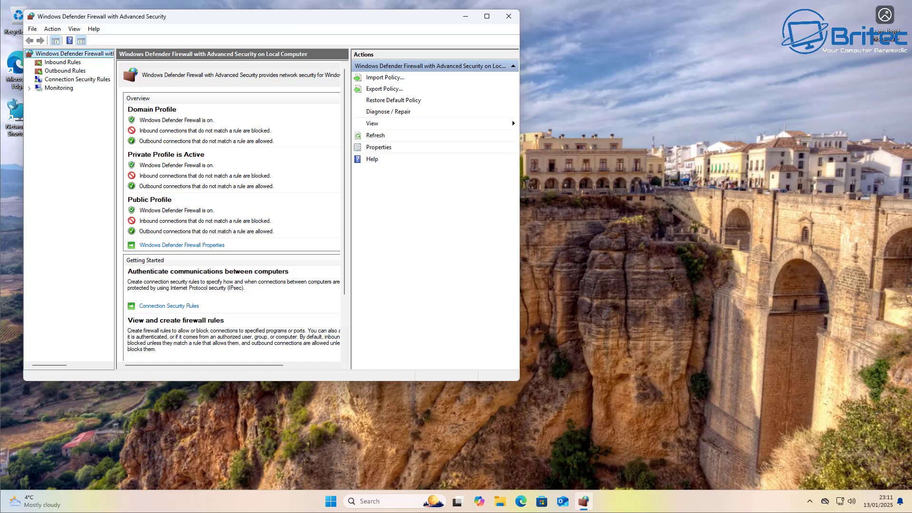
left_click_drag(304, 18, 517, 80)
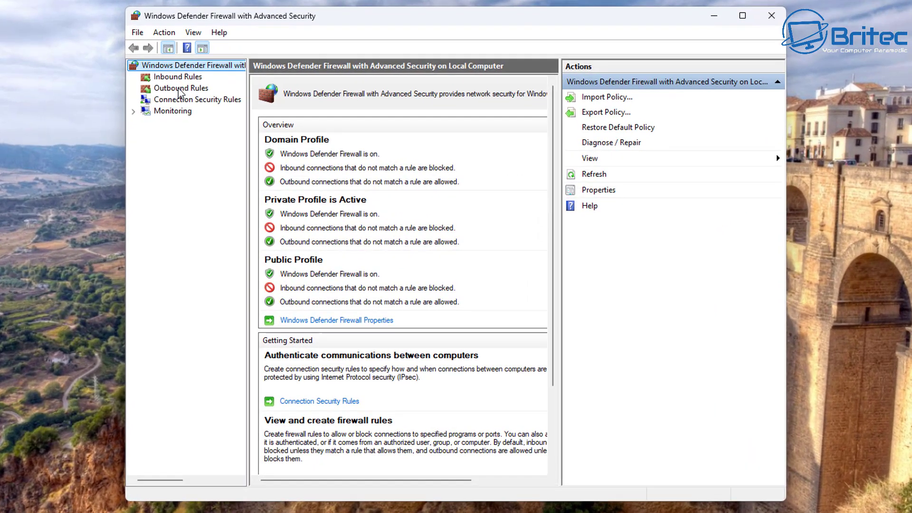
Step: Start a custom outbound firewall rule for all programs and any protocol, and advance to its Scope page
left_click(277, 134)
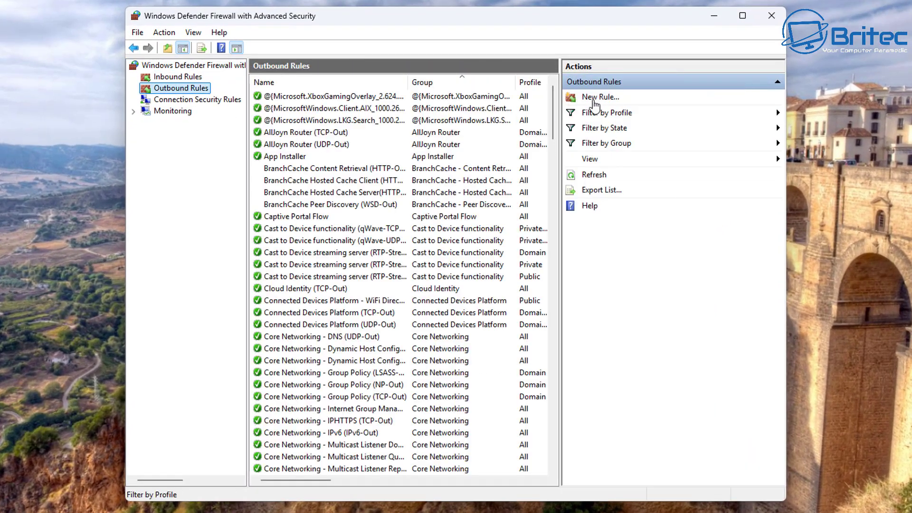
left_click(597, 98)
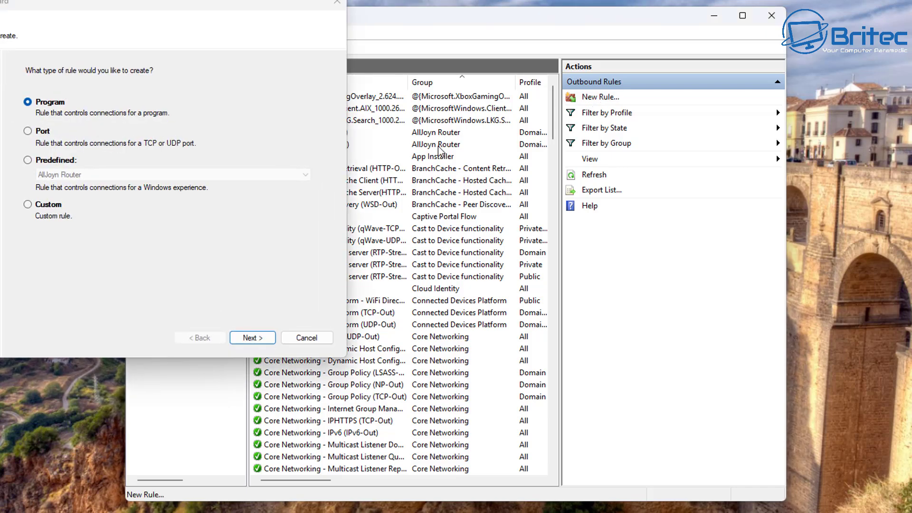
left_click_drag(333, 7, 316, 0)
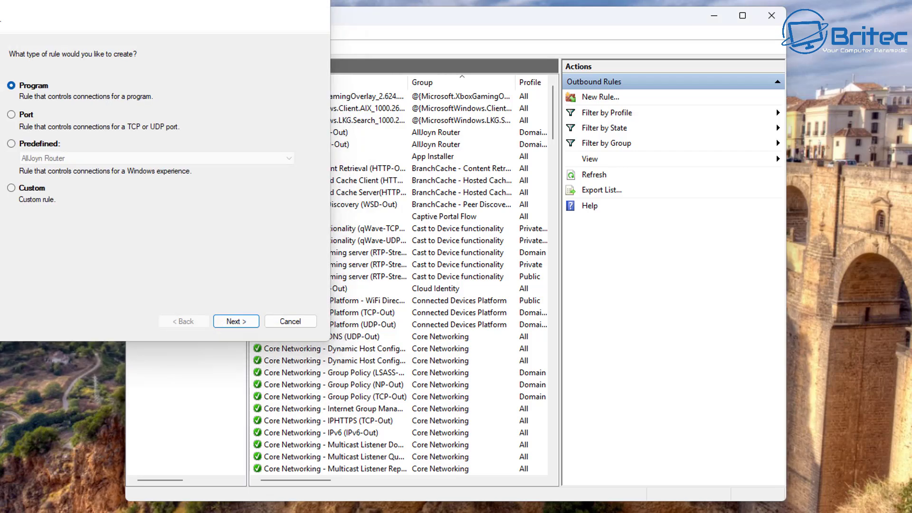
left_click_drag(209, 0, 546, 55)
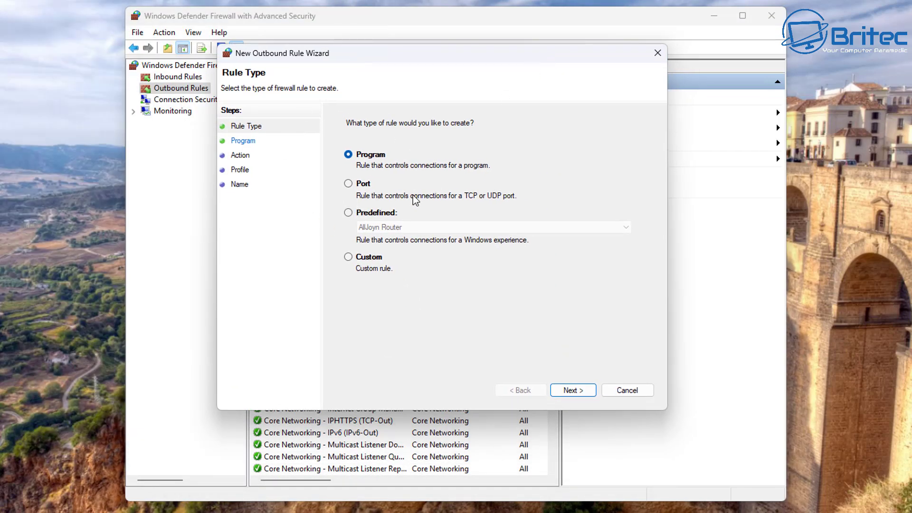
left_click(348, 257)
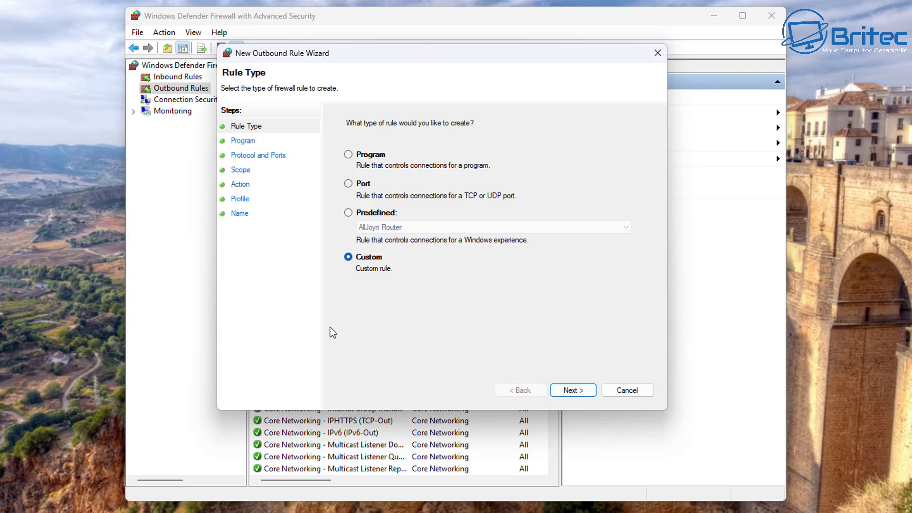
left_click(577, 388)
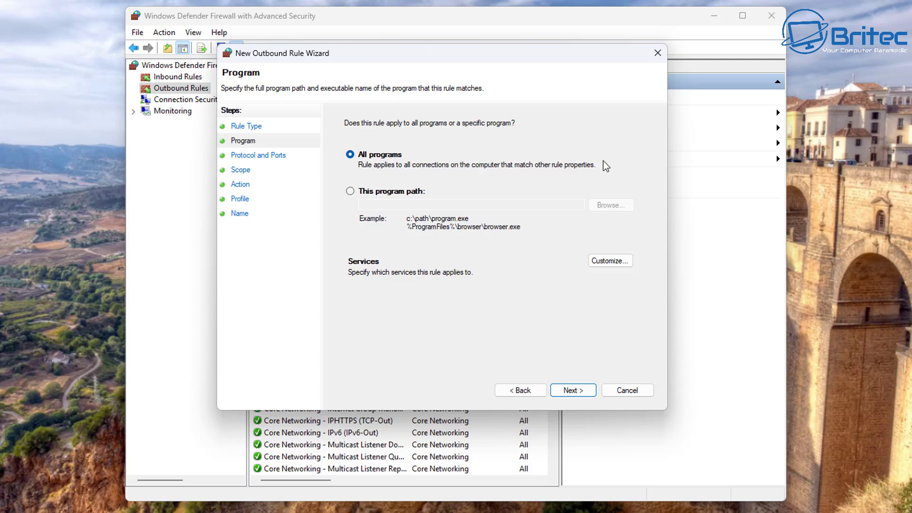
left_click(581, 391)
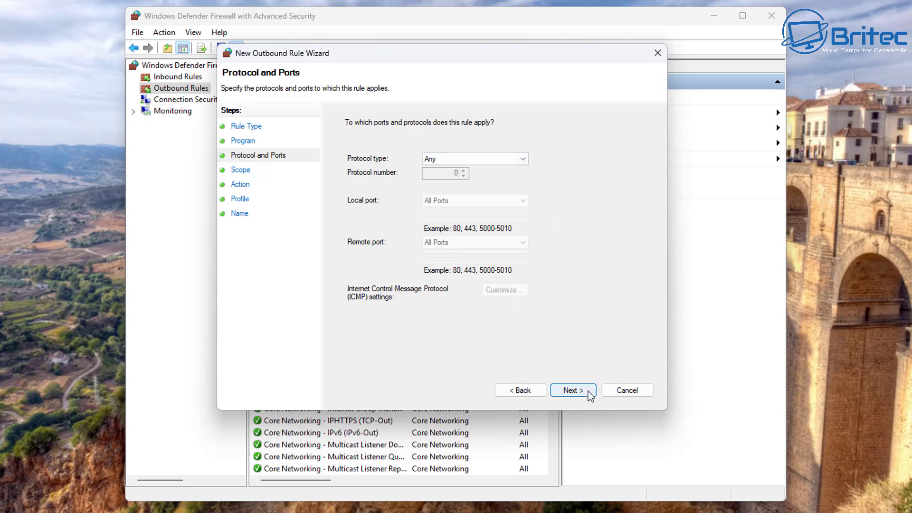
left_click(572, 390)
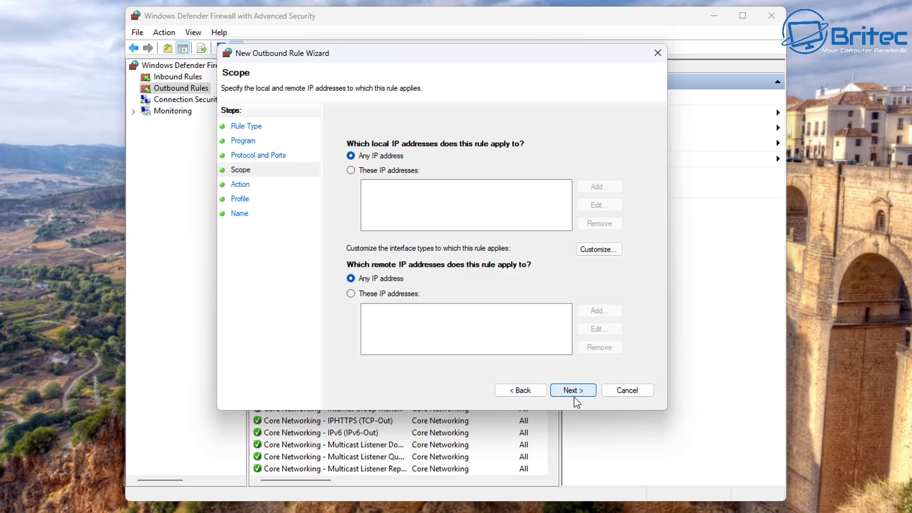
Step: Try to limit the rule to specific remote IP addresses without entering a range, cancel the wizard and close the firewall console
left_click(350, 294)
left_click(597, 310)
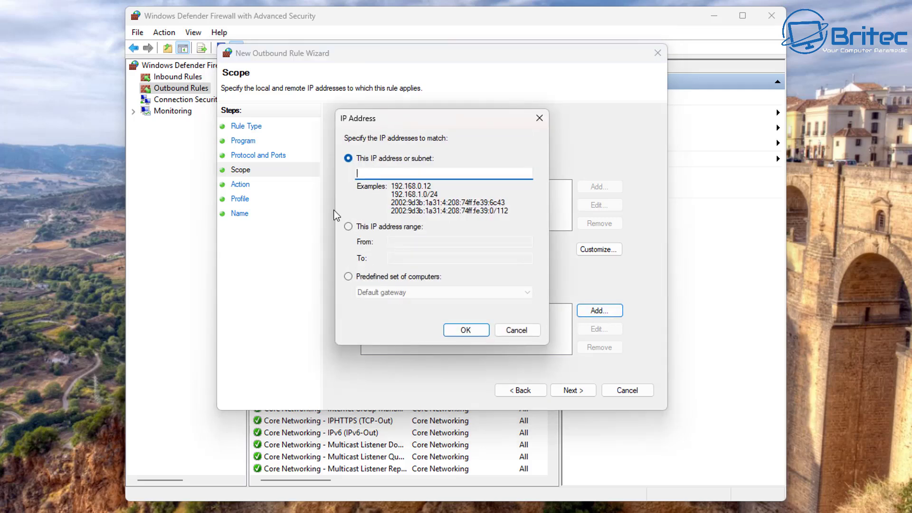
left_click(348, 227)
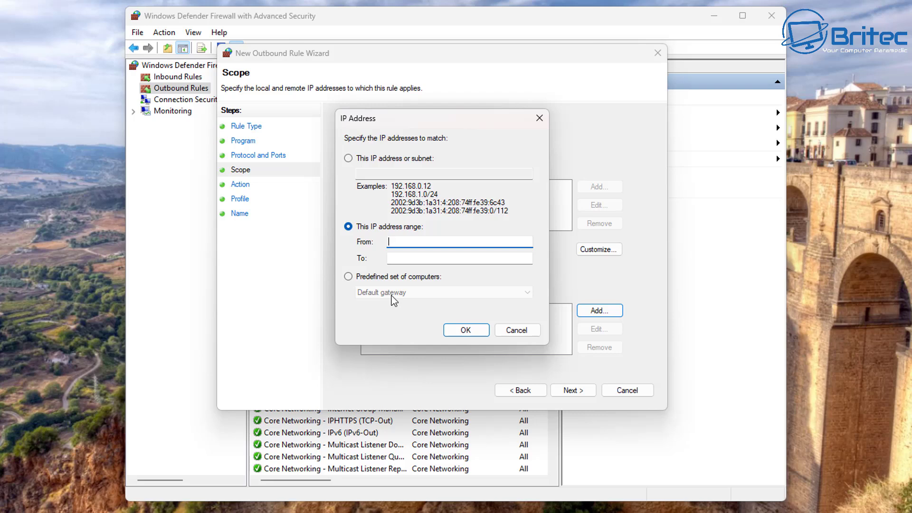
left_click(520, 332)
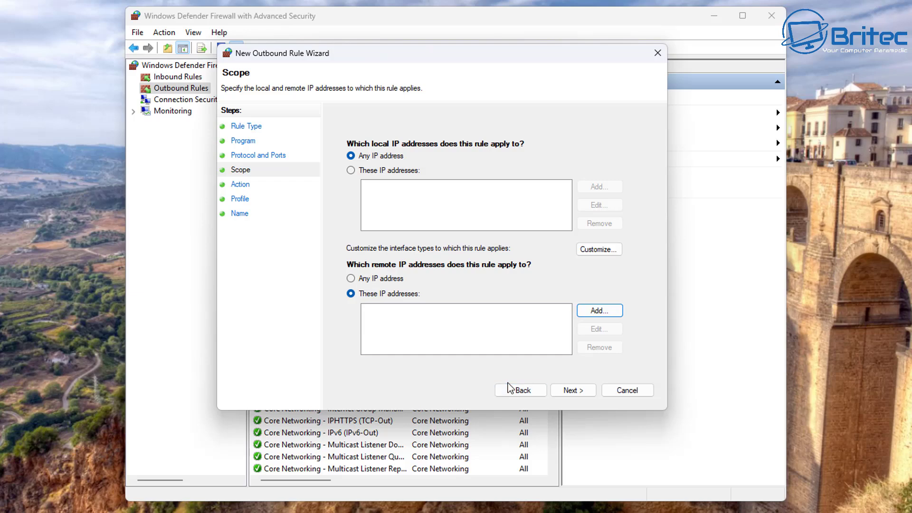
left_click(588, 395)
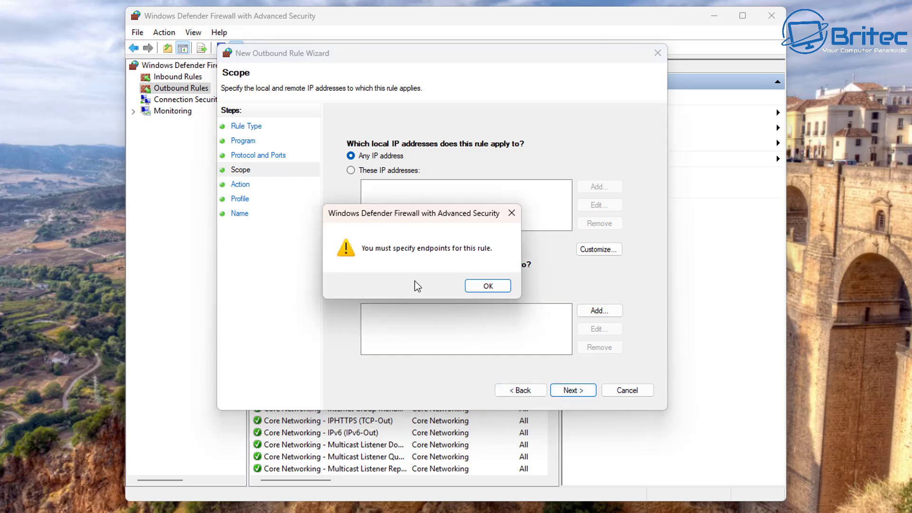
left_click(494, 288)
left_click(638, 390)
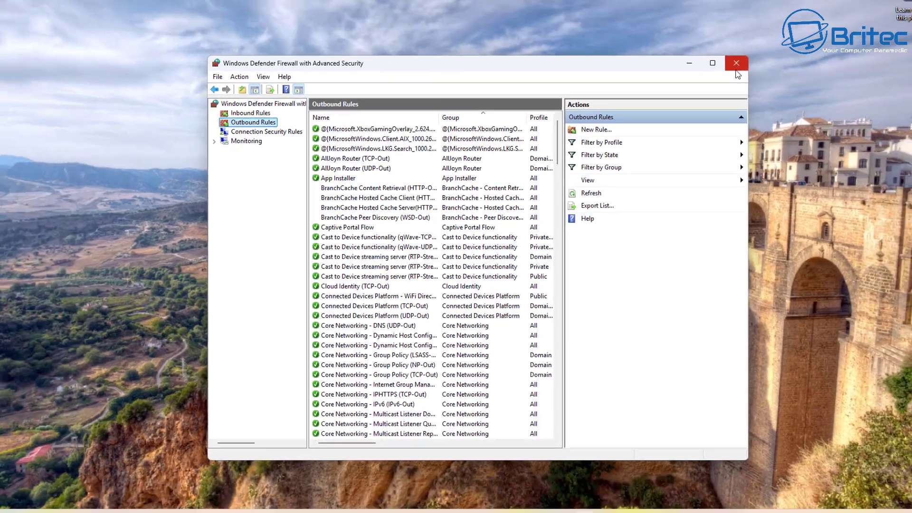
left_click(772, 15)
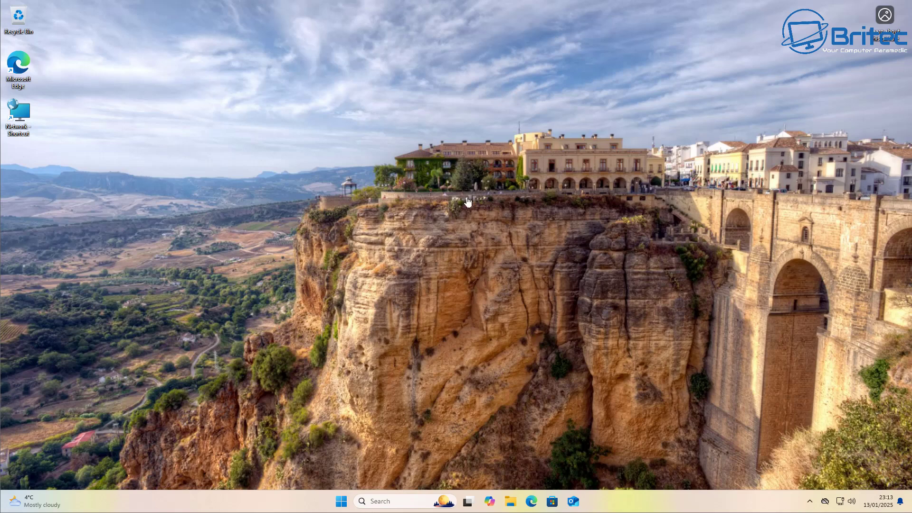
Step: Go to the Windows proxy settings for the network connection and open the manual proxy server setup
left_click(341, 501)
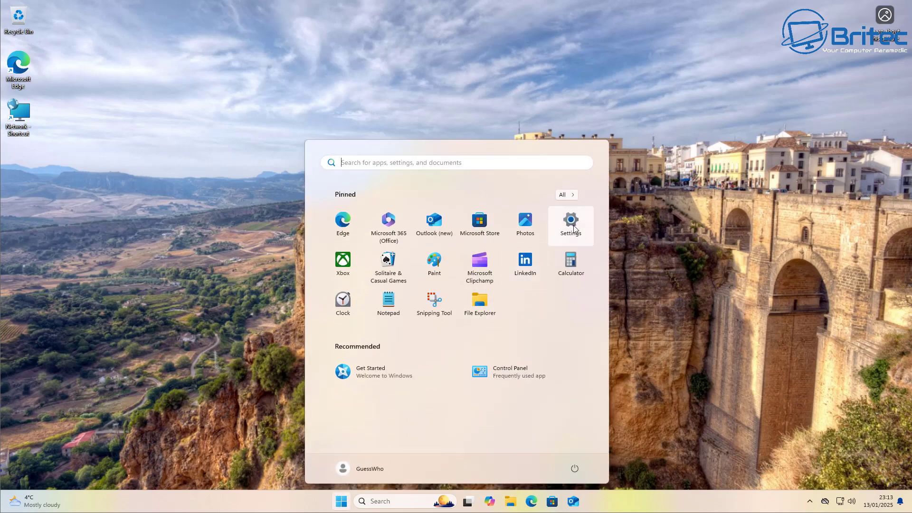
left_click(572, 230)
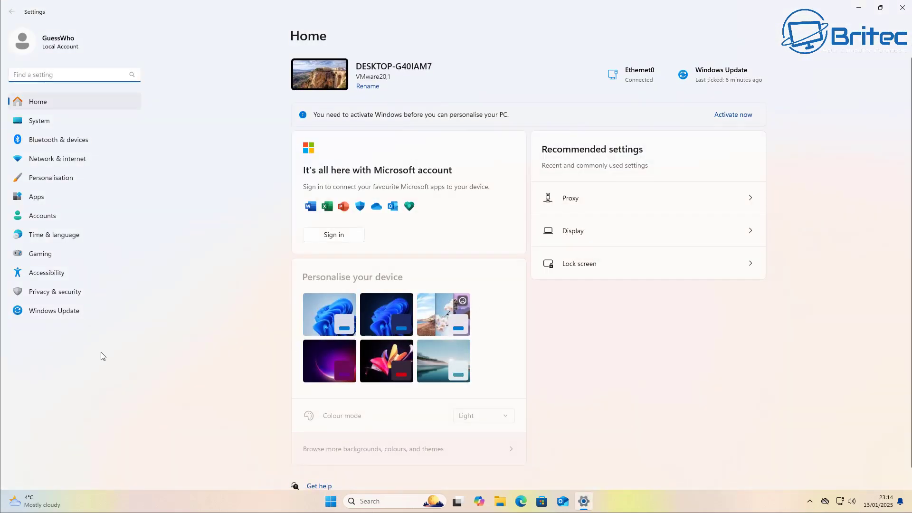
left_click(68, 160)
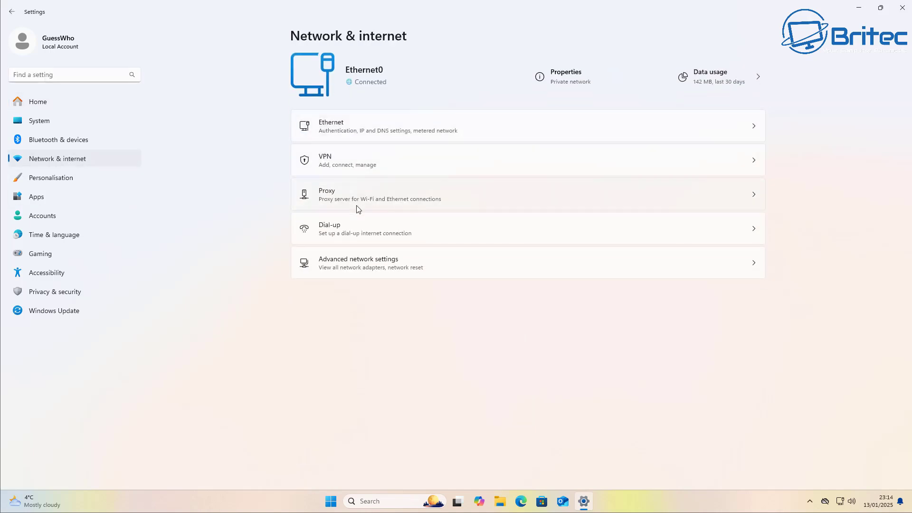
left_click(422, 195)
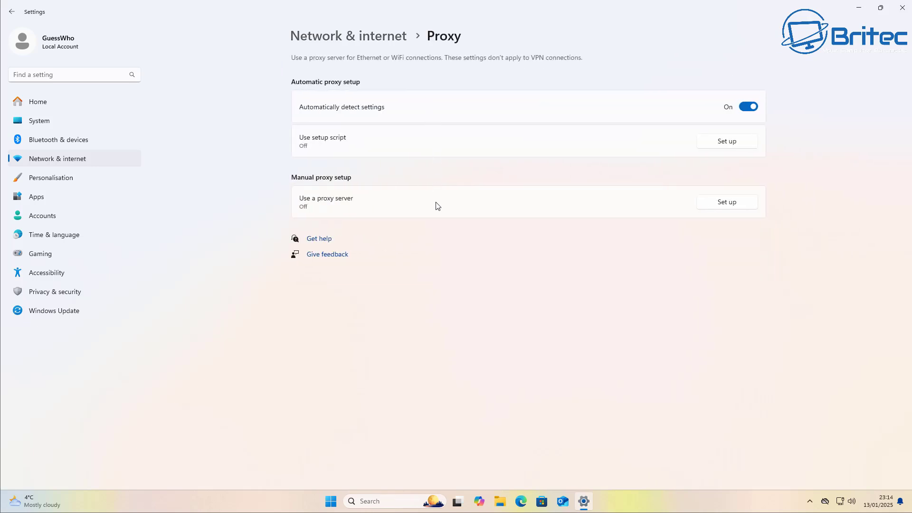
left_click(729, 204)
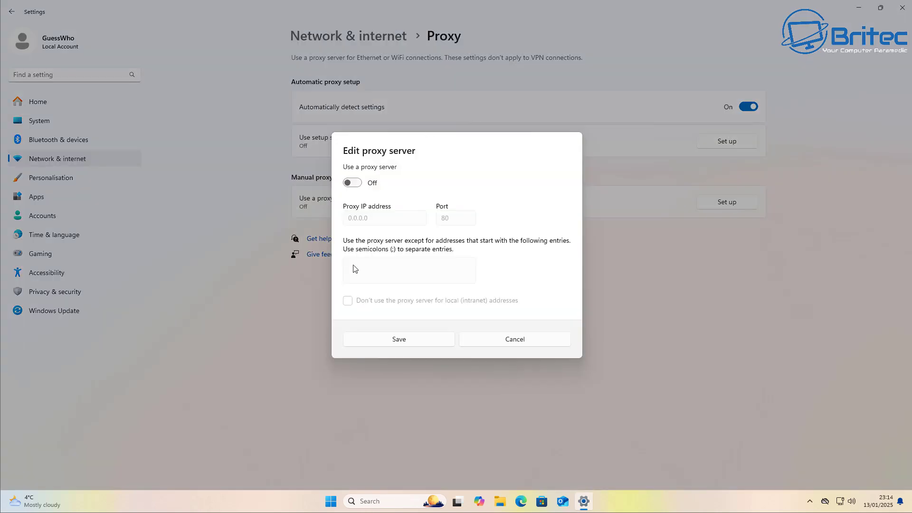
Step: Enable the manual proxy server with its prefilled address and port, leave the exceptions empty, and save the setup
left_click(357, 183)
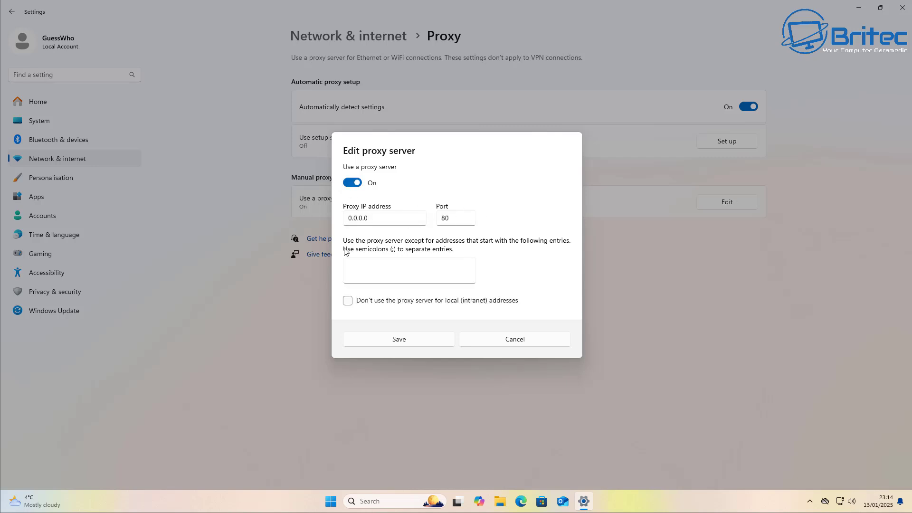
left_click(365, 273)
left_click(352, 183)
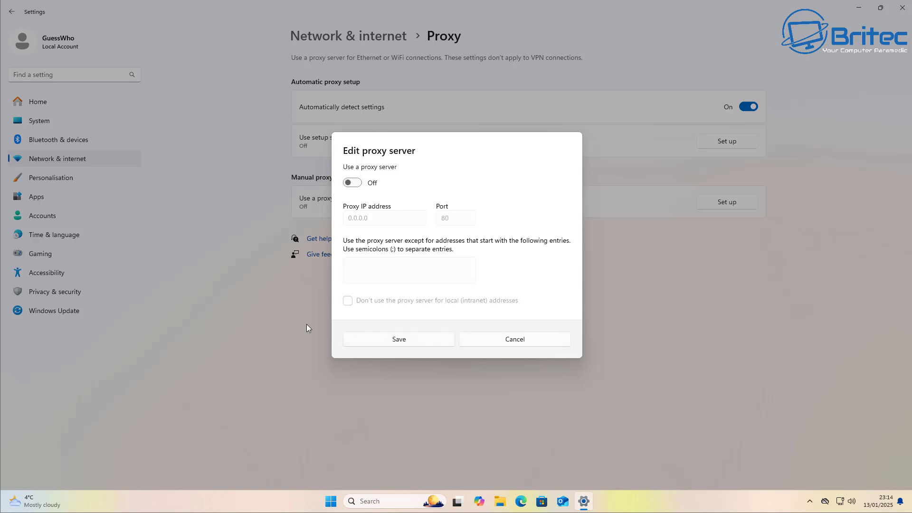
left_click(355, 185)
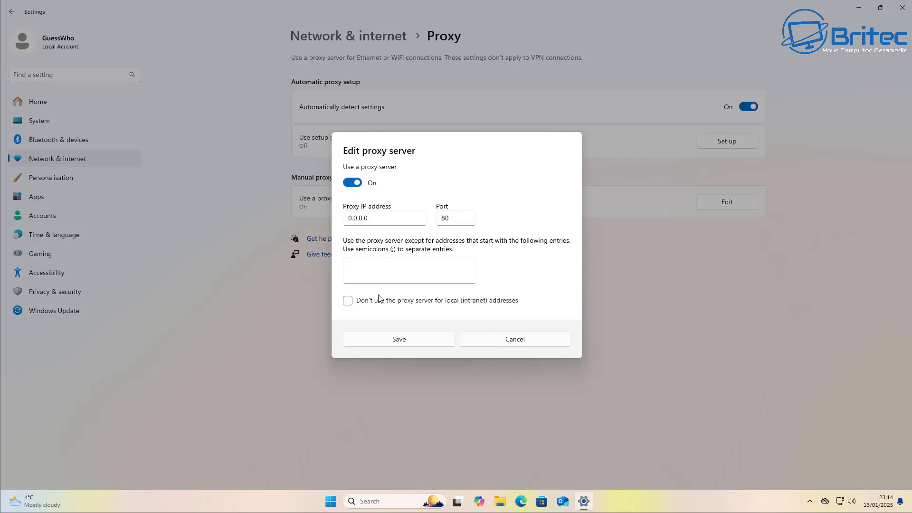
left_click(415, 341)
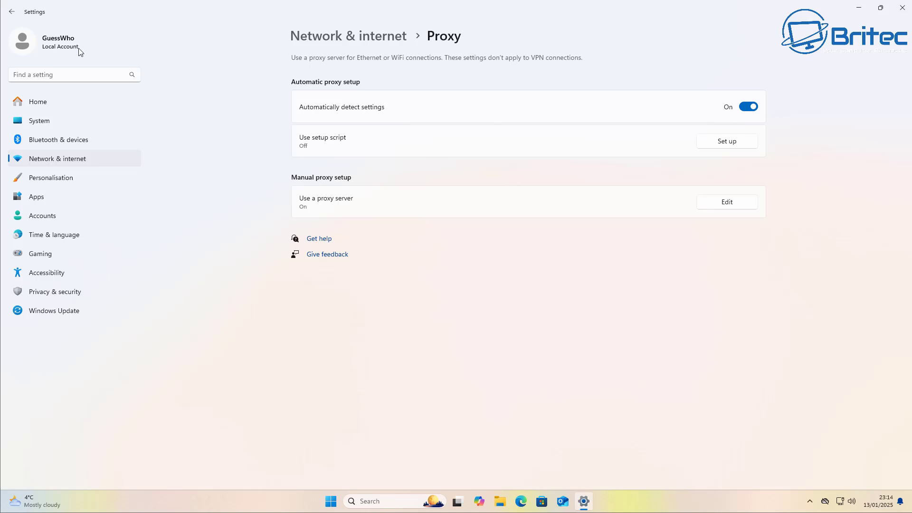
Step: Reopen the manual proxy setup, turn off the proxy server, save the change and close Settings
left_click(9, 13)
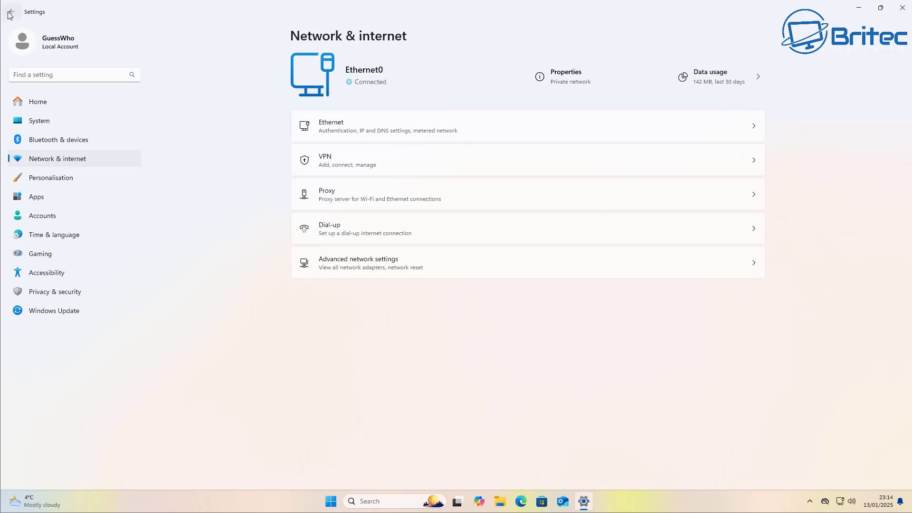
left_click(416, 199)
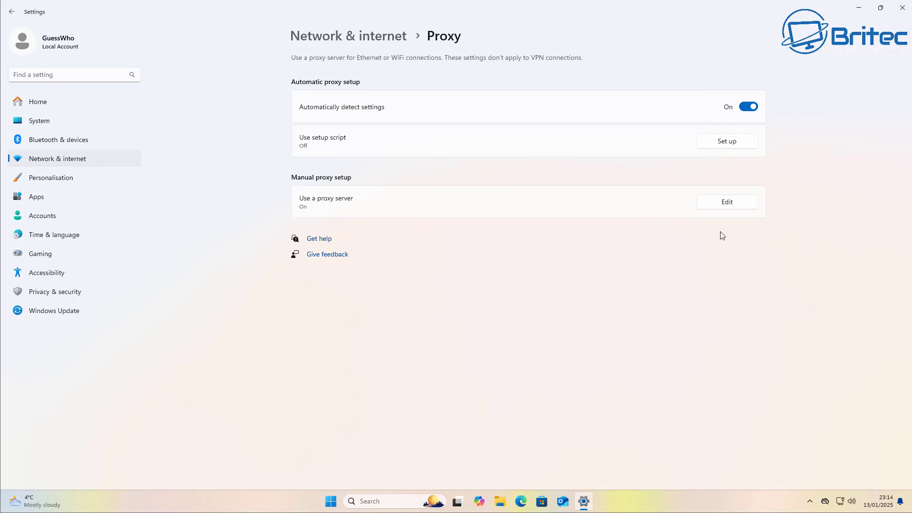
left_click(723, 203)
left_click(352, 182)
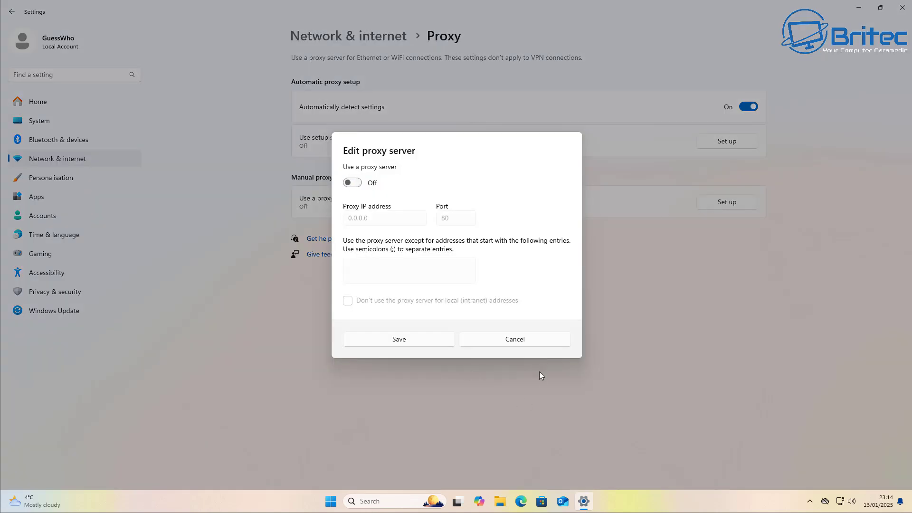
left_click(419, 345)
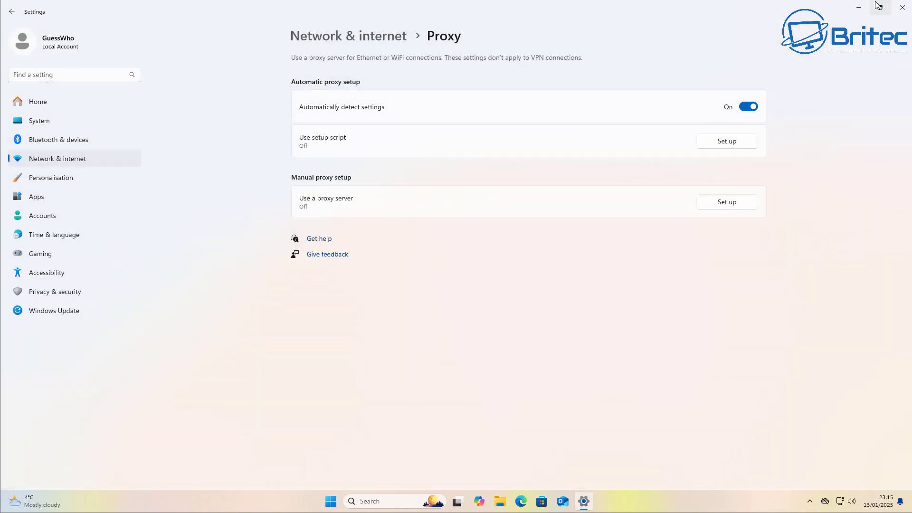
left_click(908, 15)
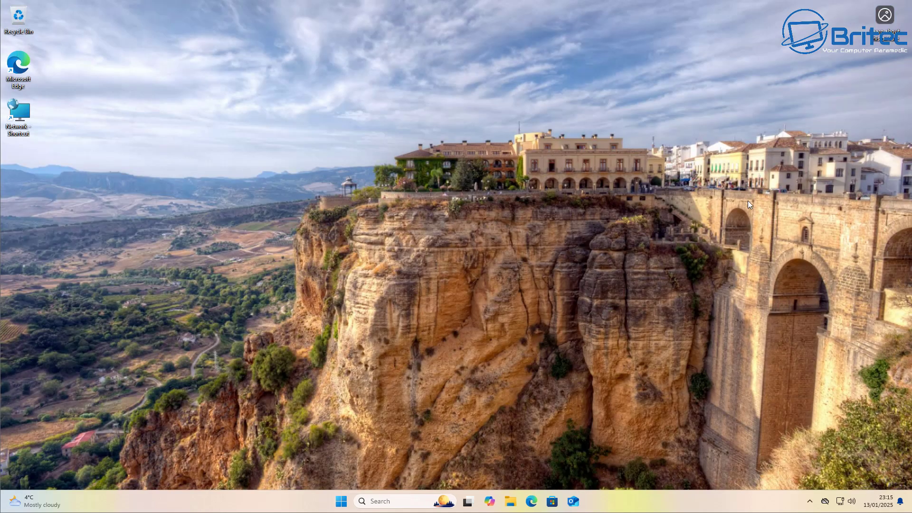